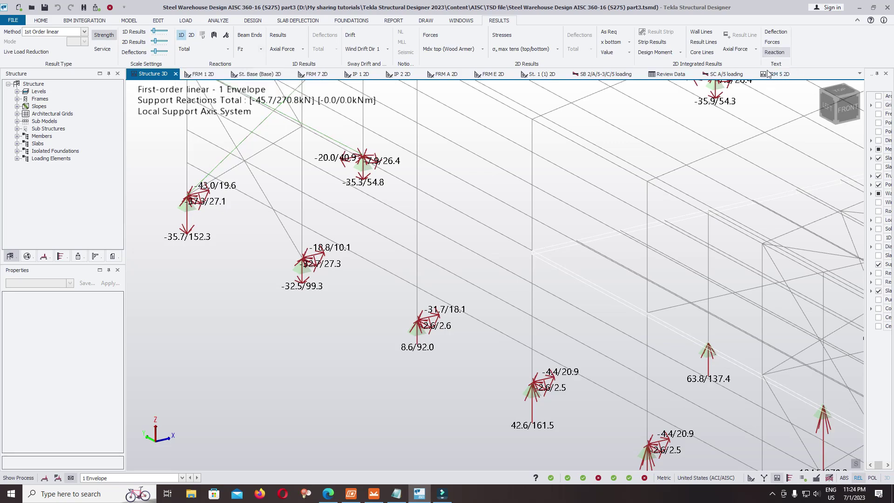
- Switch to IDEA StatiCa Connection and choose a footing connection for an open-section column with the shear base plate design
scroll(461, 261, down, 5)
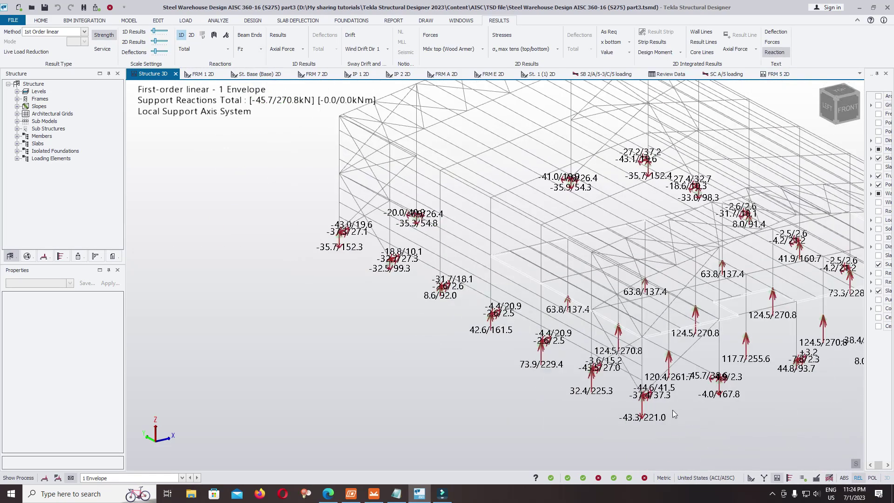
scroll(444, 290, up, 6)
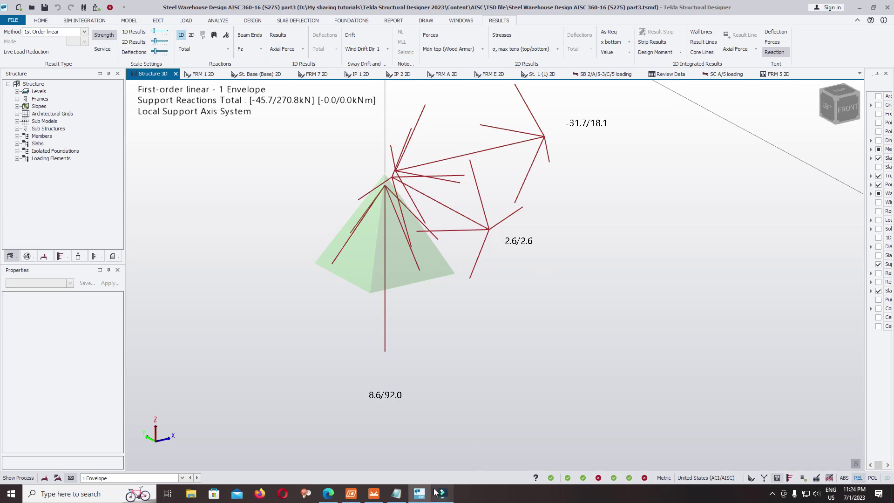
mouse_move(374, 493)
click(380, 462)
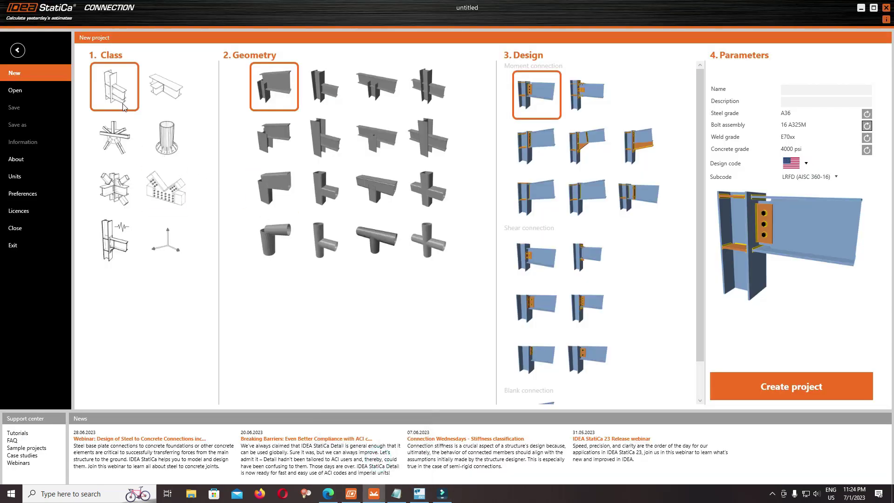
click(171, 148)
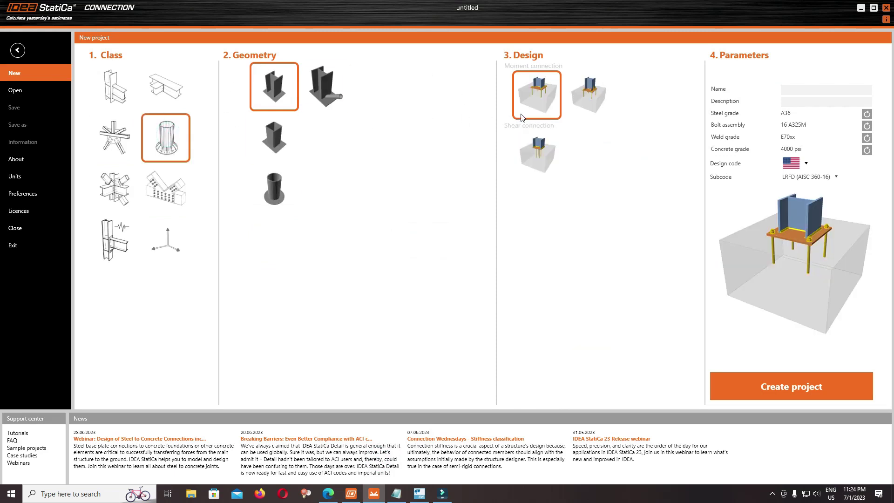
click(536, 149)
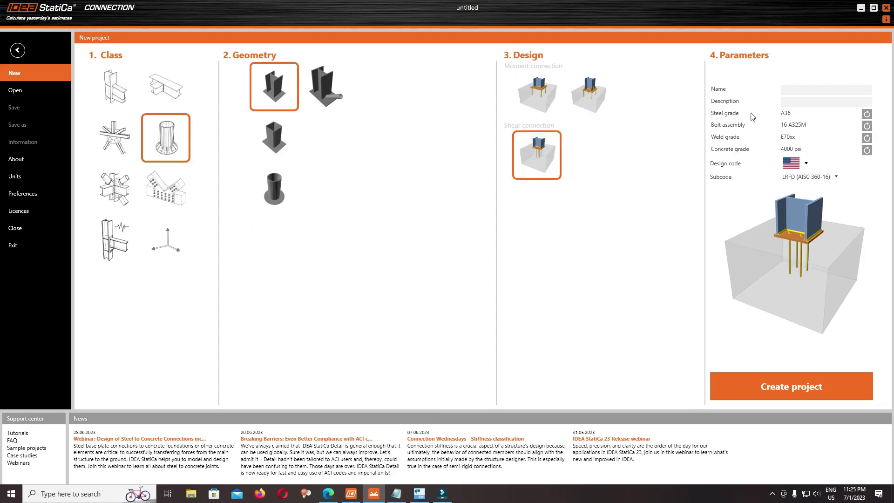
- Set the new project's steel grade to S275 and its bolt assembly to M20 G6.8
click(867, 114)
click(375, 124)
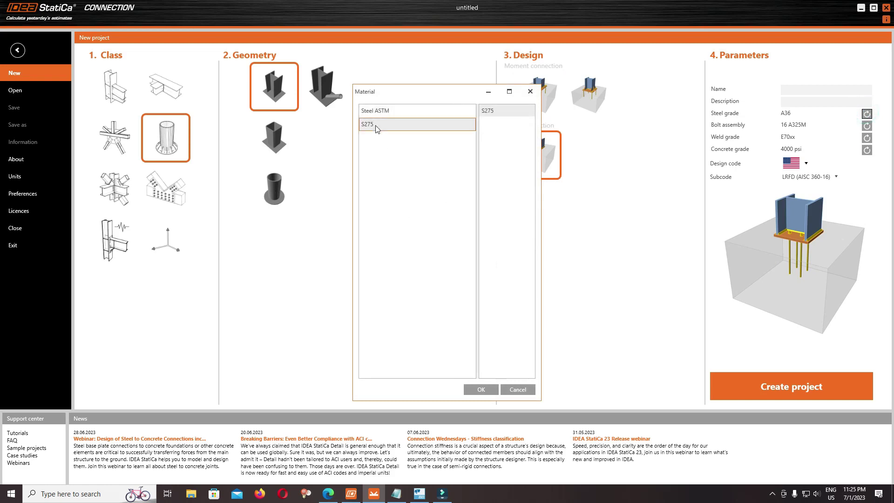
click(483, 388)
click(866, 126)
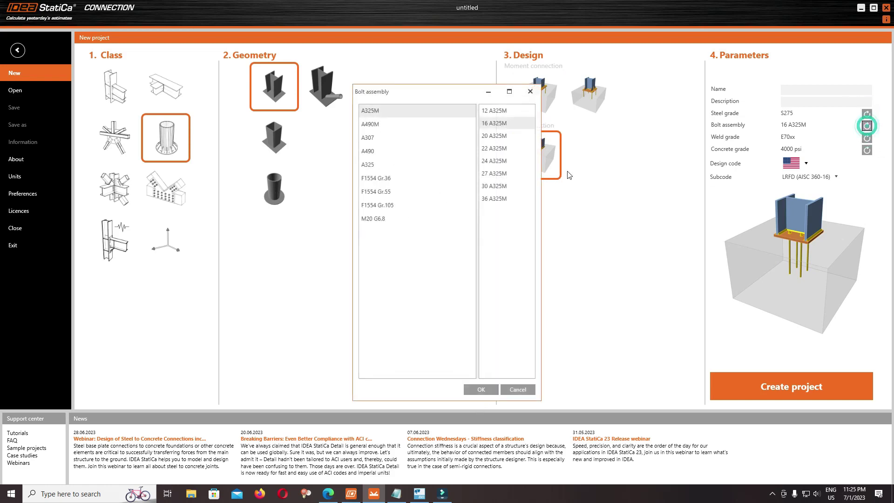
click(400, 218)
click(481, 389)
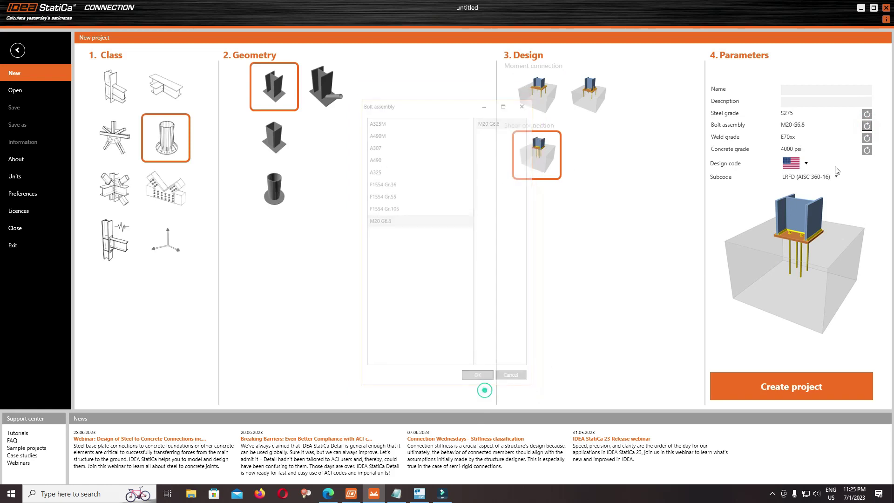
- Set the weld grade to E60xx and create the project
click(867, 138)
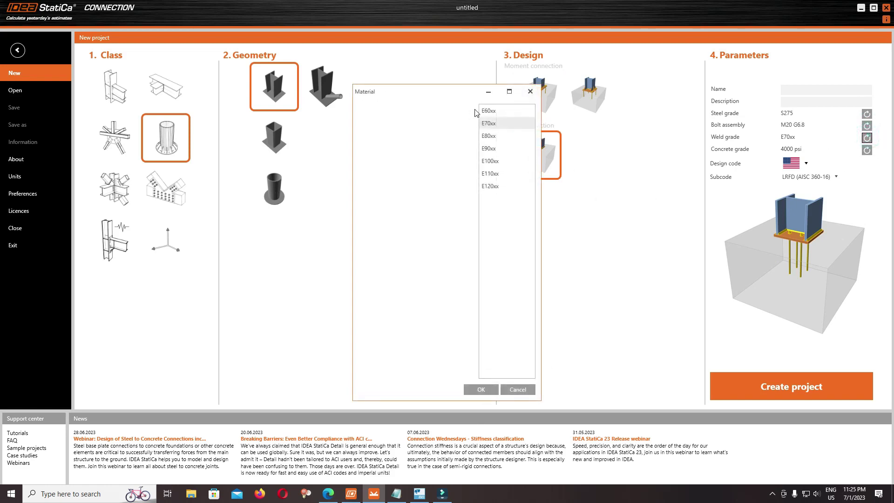
click(485, 111)
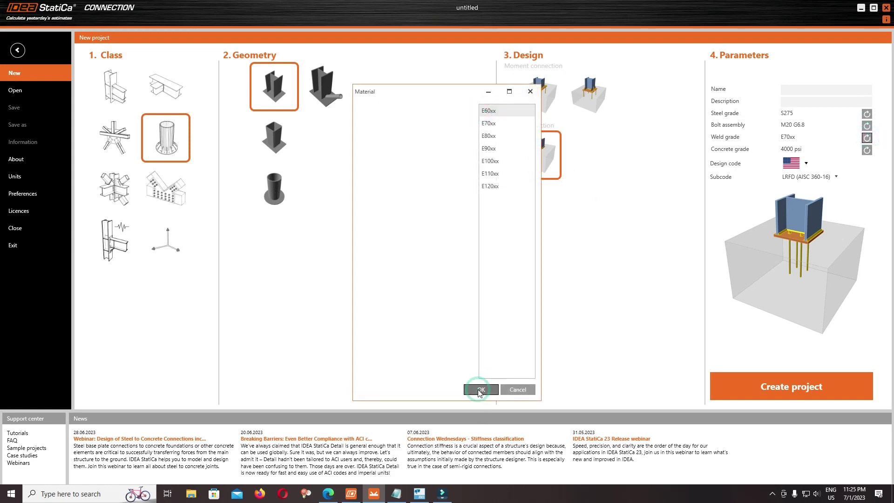
click(479, 390)
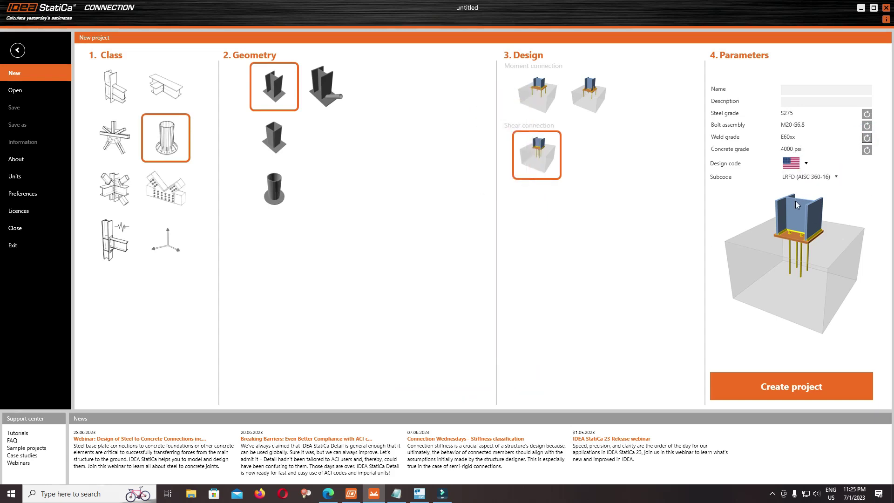
click(774, 391)
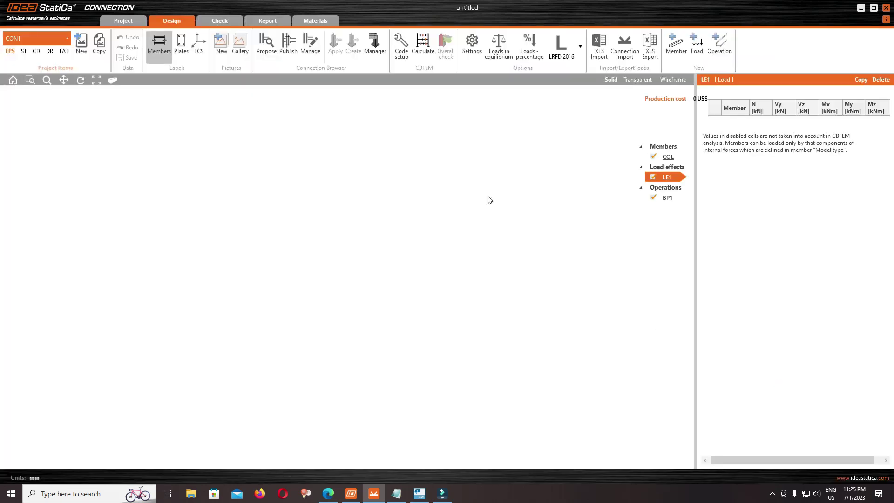
- Change the column COL's cross-section to HN400X150X8X13 from the HN (China) profile family
click(333, 161)
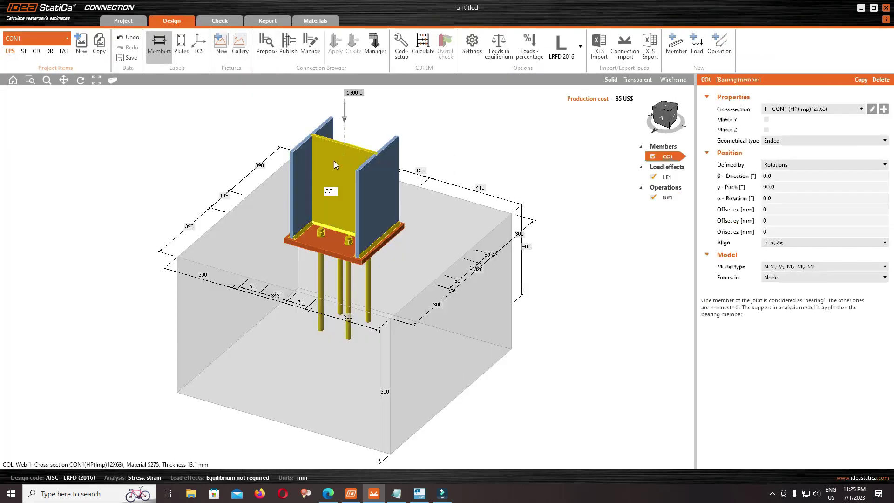
click(871, 109)
click(361, 173)
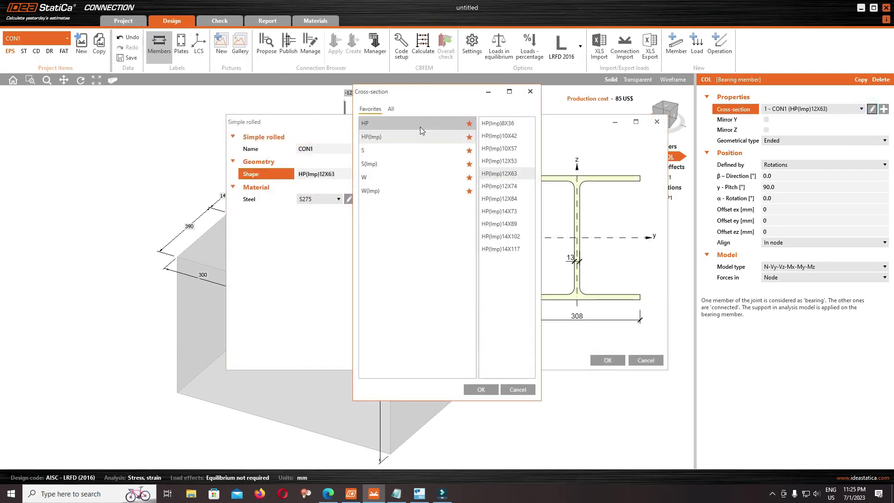
click(392, 109)
scroll(427, 242, down, 3)
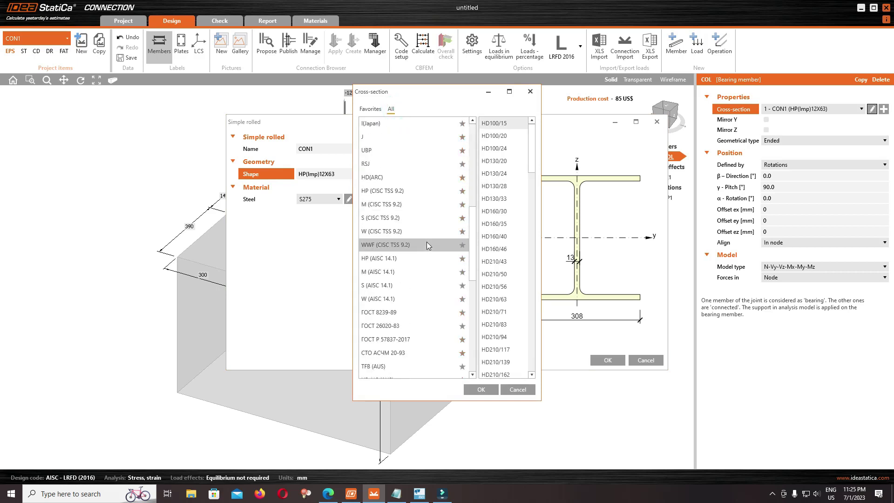
scroll(432, 238, down, 3)
scroll(441, 233, down, 2)
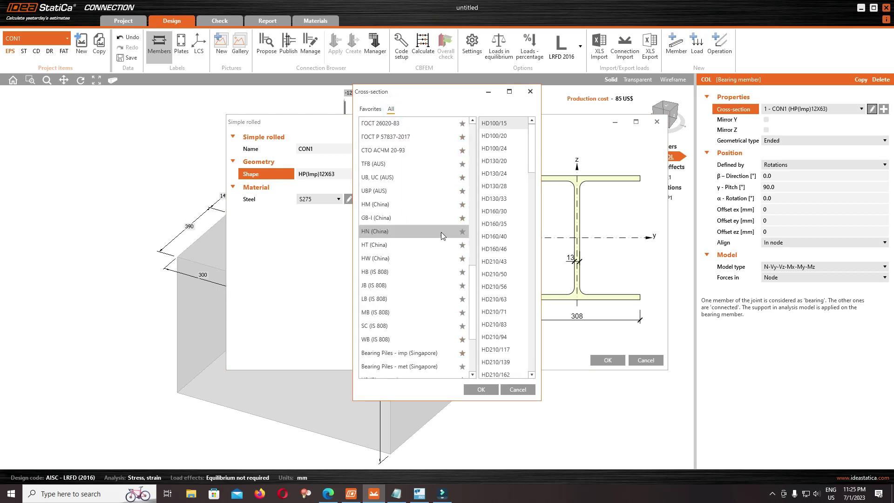
click(404, 231)
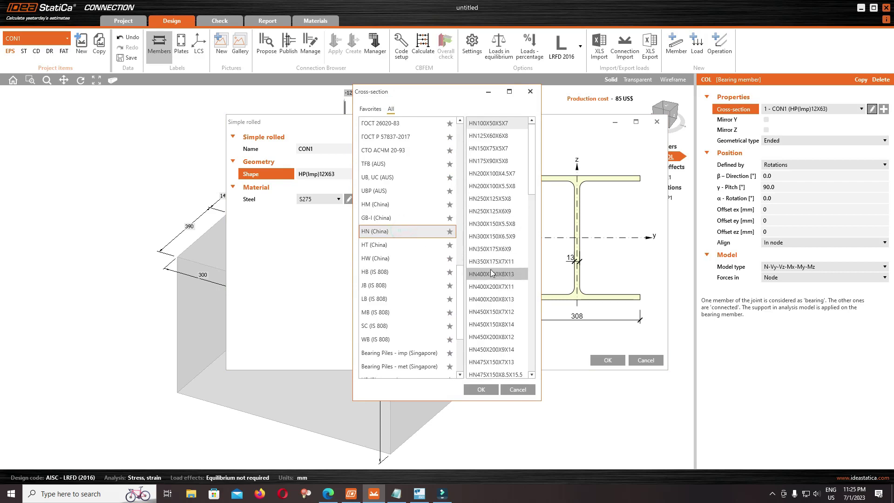
click(491, 274)
click(481, 388)
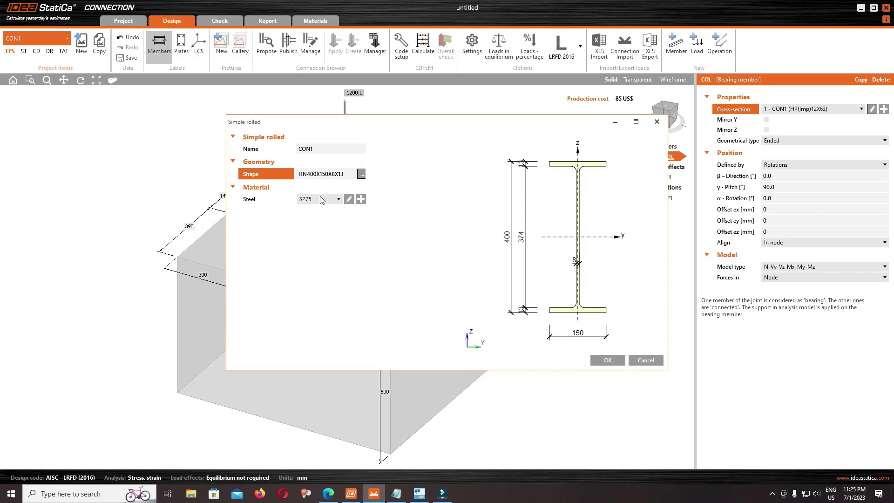
click(605, 361)
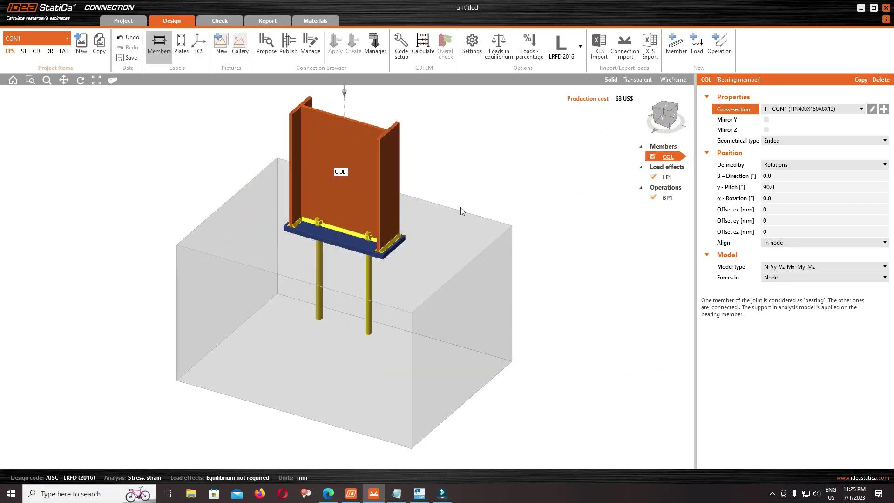
- Open the properties of the base plate operation BP1
click(669, 112)
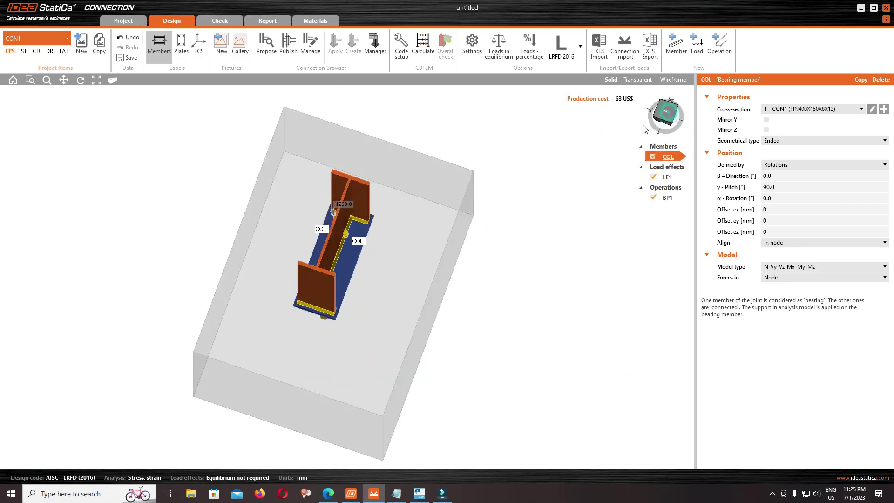
drag(645, 129, 628, 120)
scroll(250, 218, up, 4)
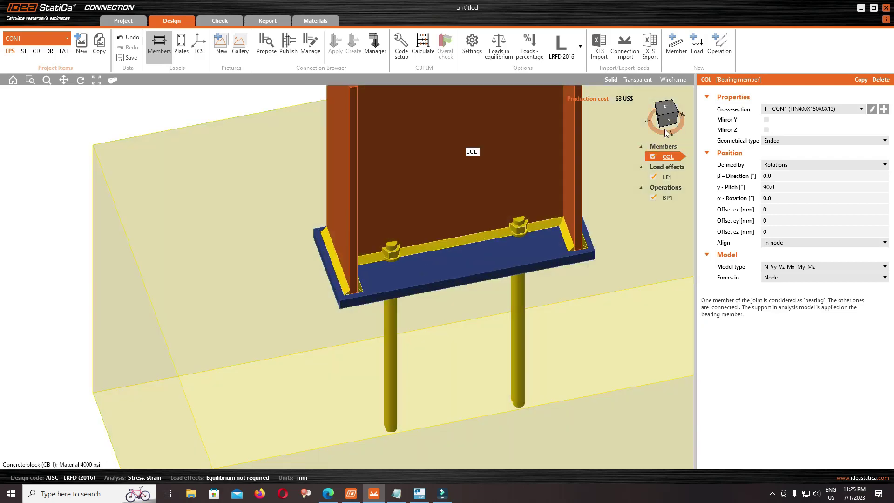
click(667, 197)
mouse_move(675, 107)
mouse_down()
mouse_move(678, 98)
mouse_move(664, 111)
mouse_up()
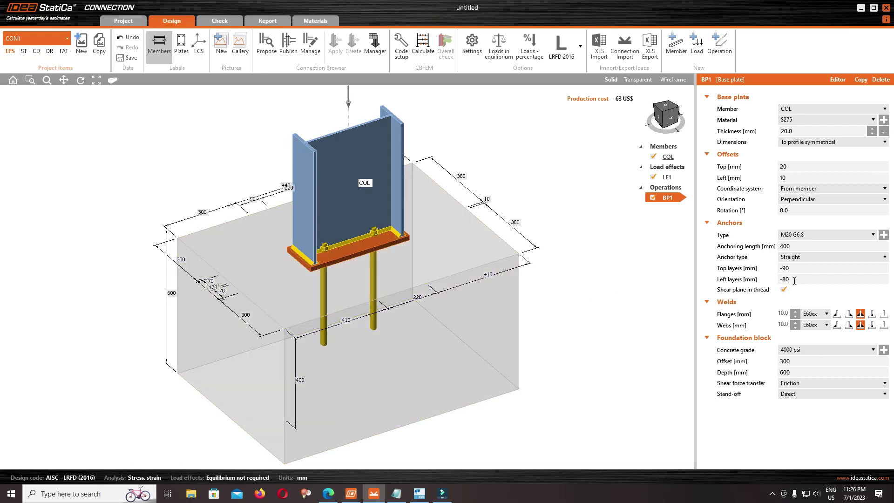
- Set the left layers of the base plate anchors to -40 mm
drag(797, 281, 783, 282)
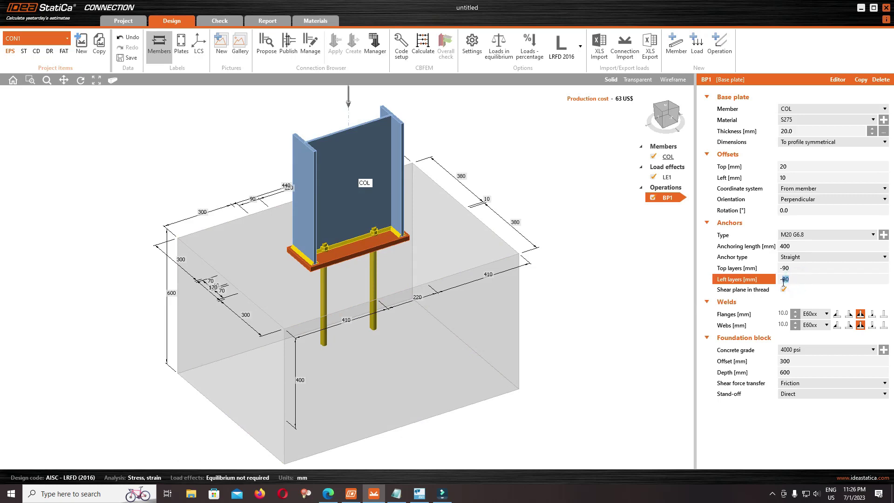
text(4)
click(803, 270)
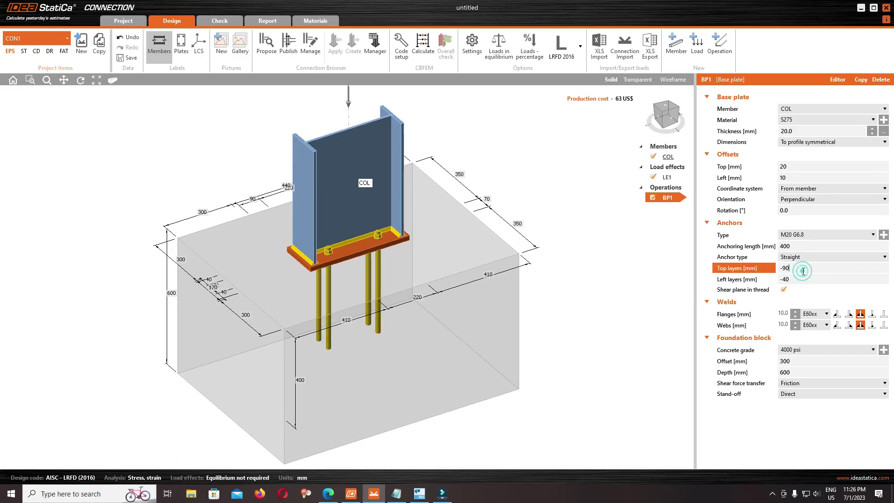
- Check the anchor layout in plan and set the left layers of the anchors to -30 mm
click(660, 109)
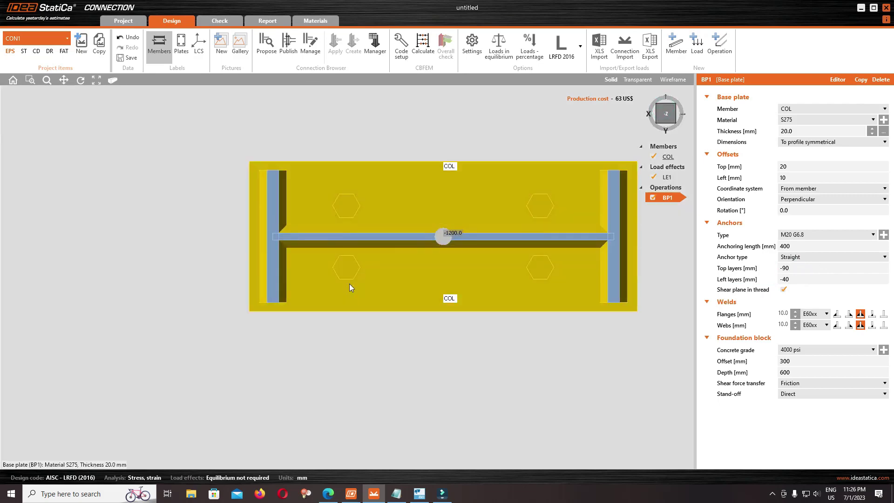
scroll(550, 239, up, 3)
scroll(496, 218, down, 2)
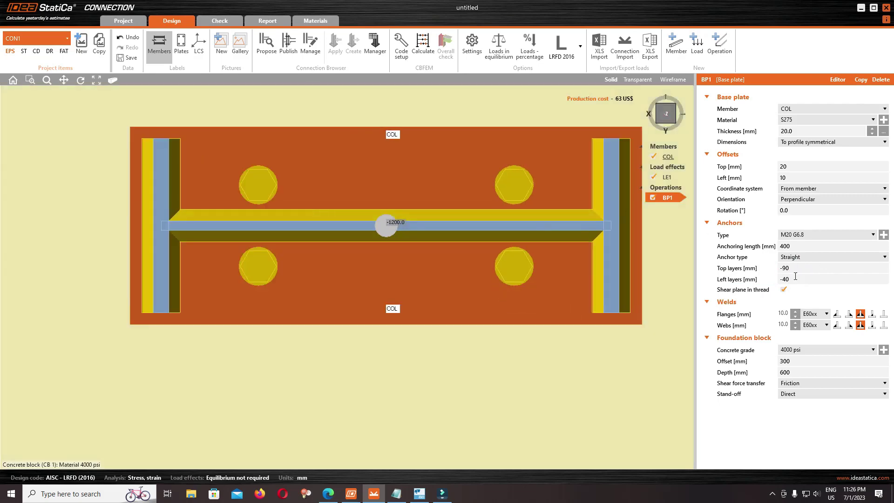
double_click(794, 276)
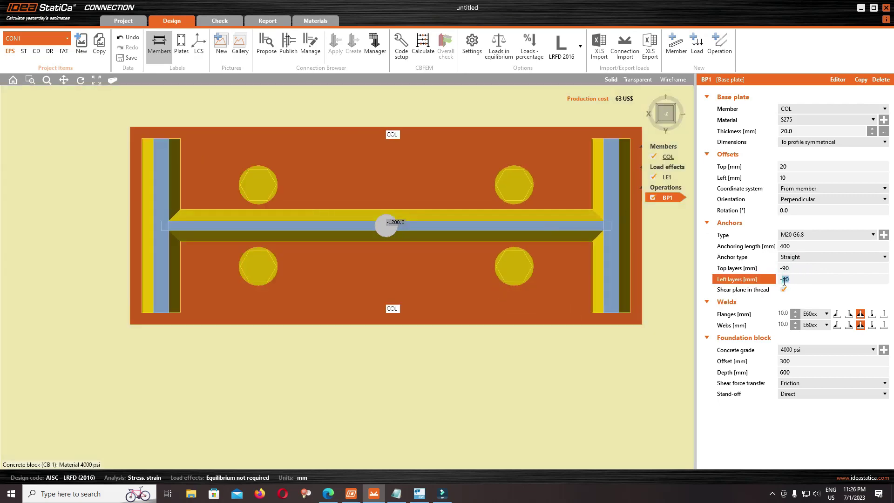
click(802, 268)
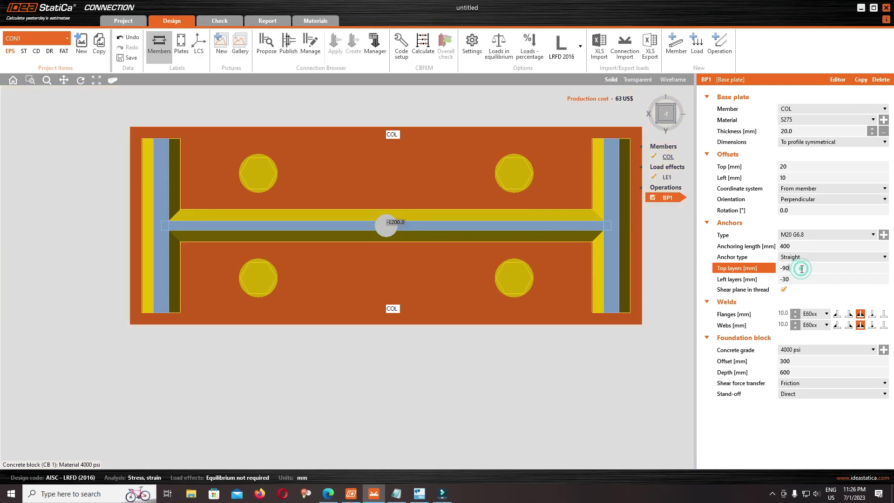
- Examine the anchor arrangement, base plate and concrete block of the column footing from several angles
scroll(501, 228, down, 3)
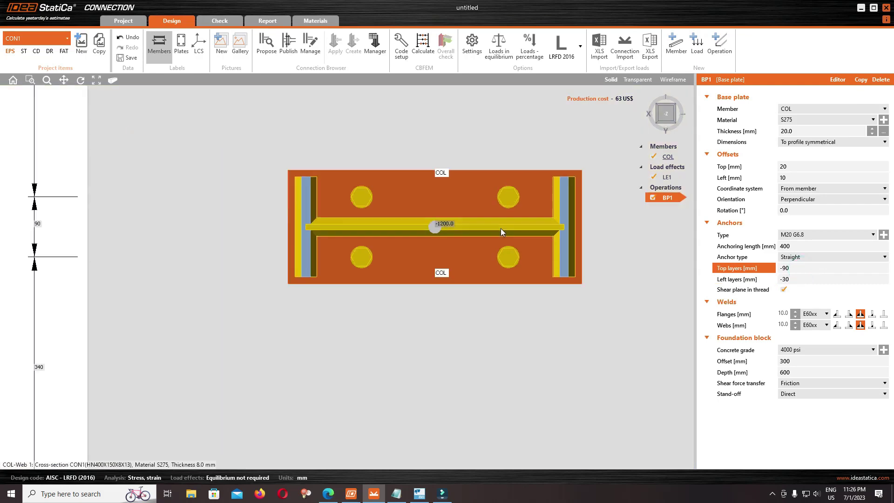
click(656, 126)
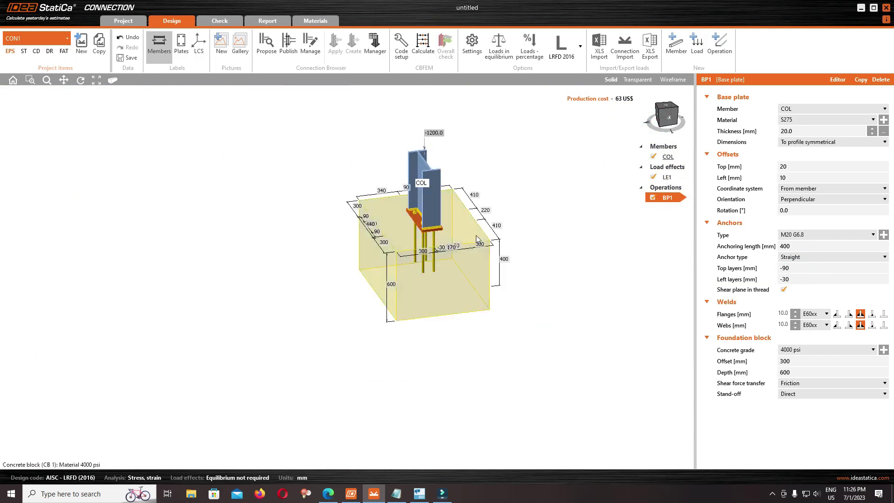
scroll(476, 239, up, 4)
middle_drag(477, 229, 499, 268)
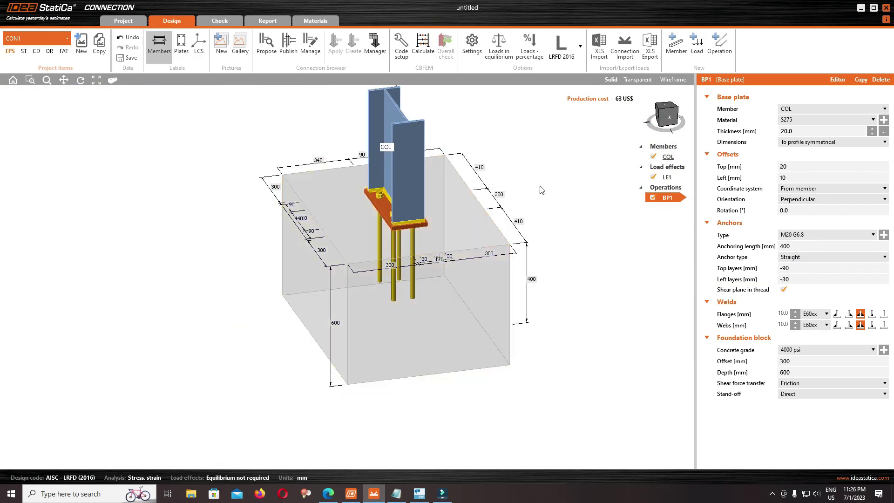
scroll(400, 216, up, 2)
click(664, 113)
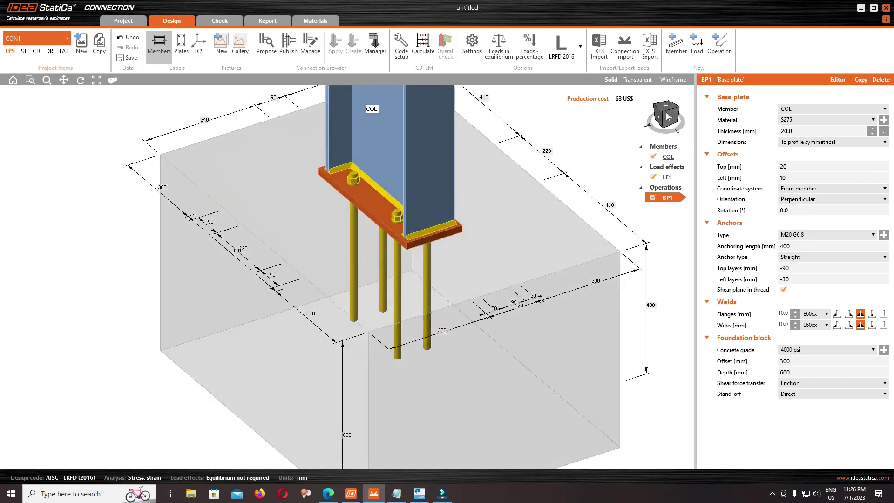
scroll(652, 213, down, 5)
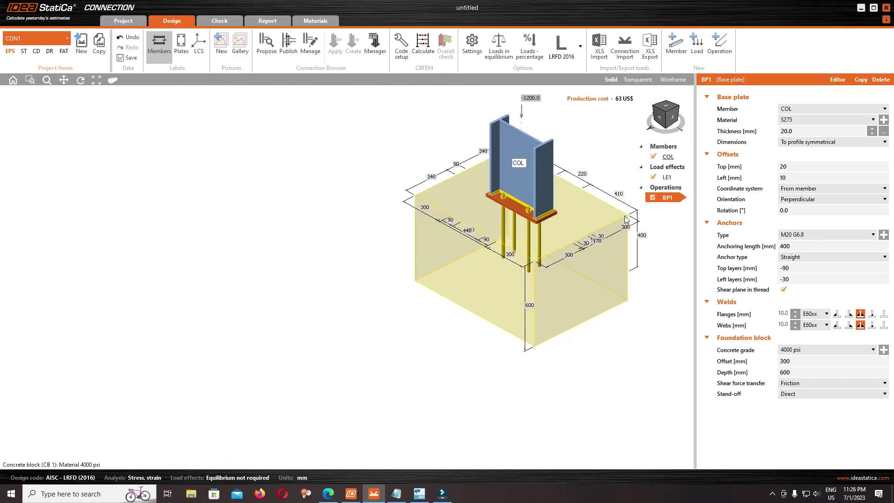
scroll(600, 177, up, 3)
middle_drag(600, 177, 516, 226)
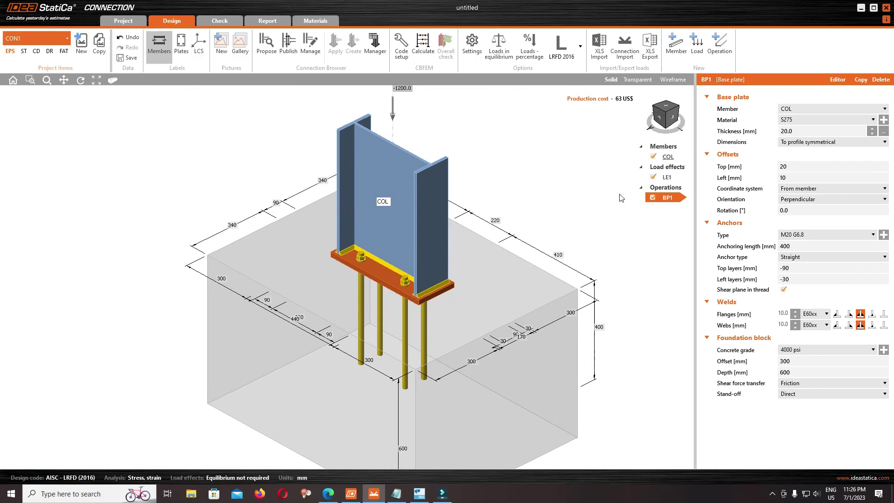
- Set the axial force N of load effect LE1 to -92 kN, using the vertical support reaction shown in Tekla Structural Designer
click(666, 179)
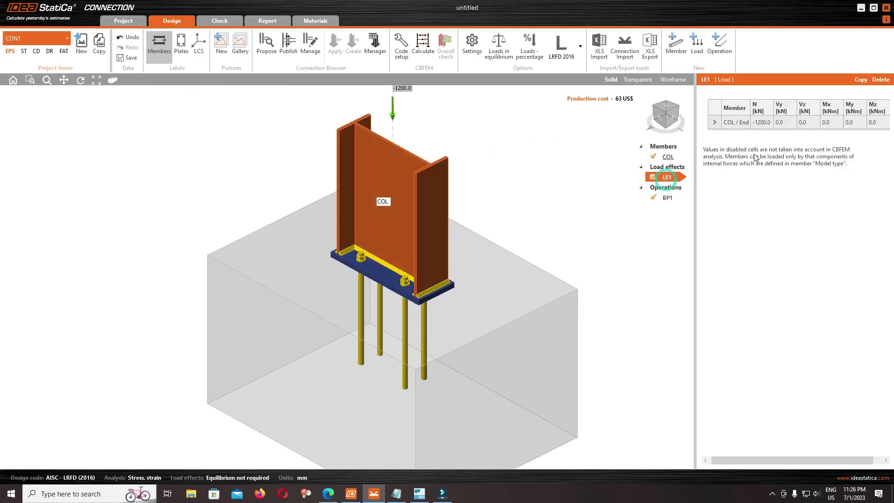
click(767, 123)
double_click(768, 122)
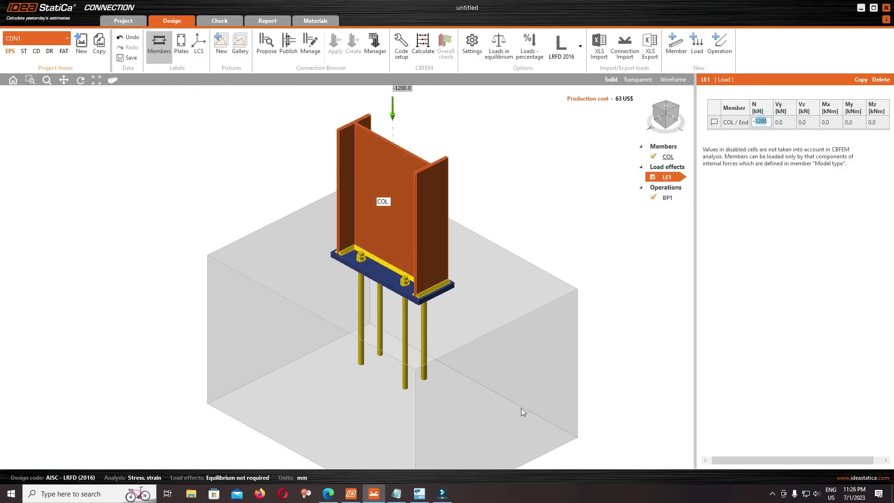
click(419, 492)
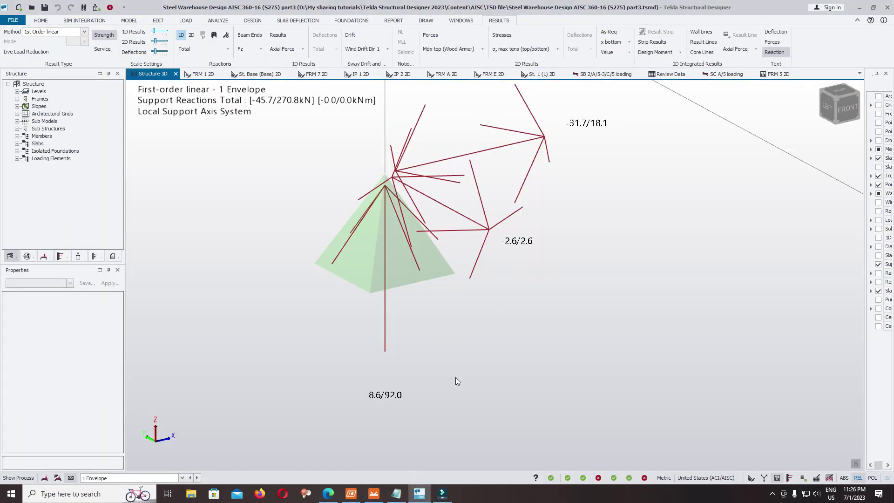
click(441, 493)
click(434, 495)
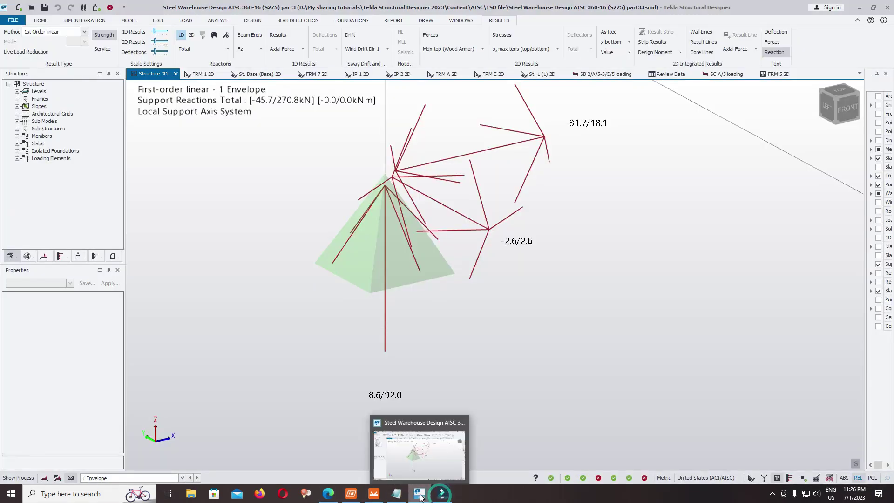
drag(374, 492, 423, 491)
click(422, 491)
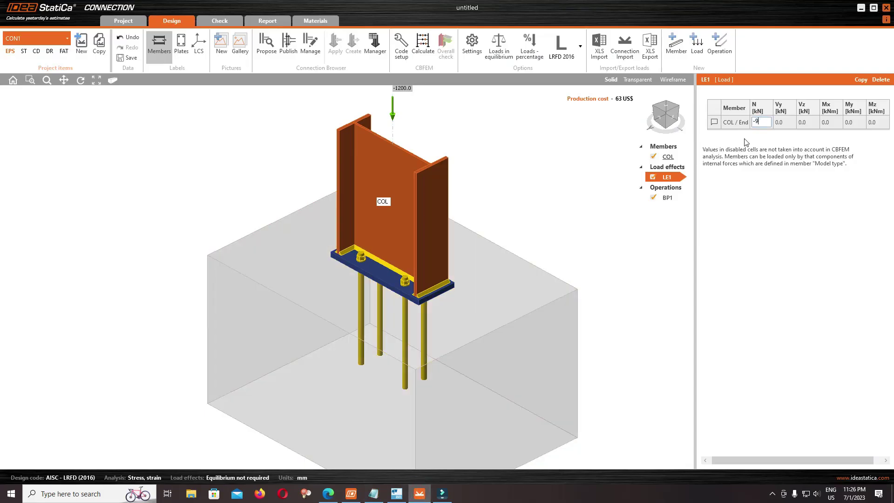
click(780, 126)
- Check the column's orientation against the Tekla support reactions and set the shear force Vz of LE1 to 31.7 kN
scroll(447, 275, down, 3)
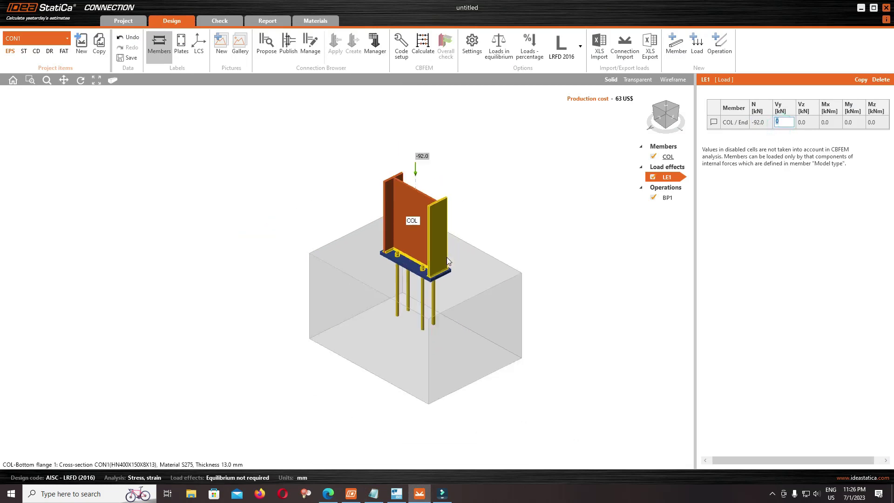
scroll(447, 200, up, 3)
drag(663, 115, 631, 119)
click(806, 122)
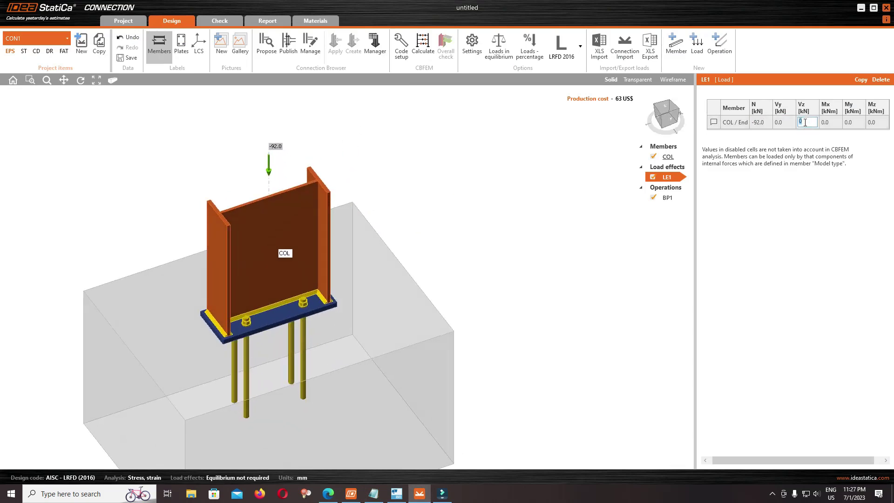
mouse_move(396, 494)
mouse_move(396, 455)
drag(803, 121, 785, 125)
click(789, 124)
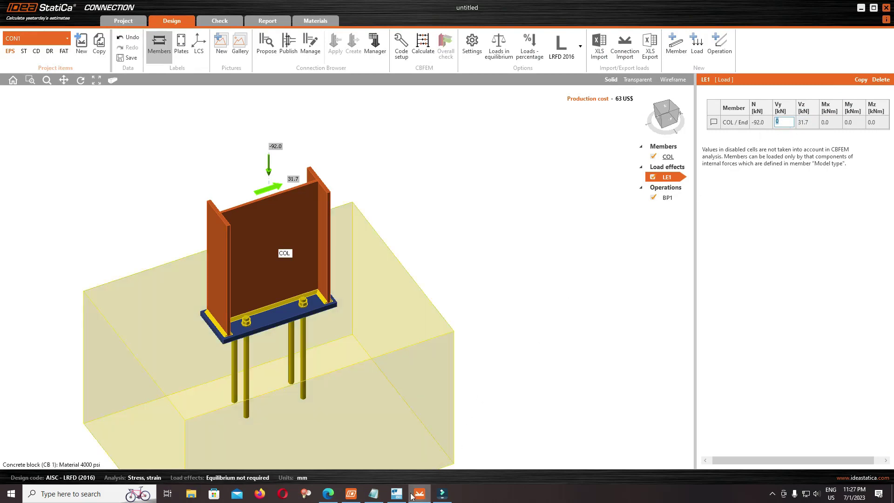
- Set the shear force Vy of LE1 to -2.6 kN and calculate the connection
mouse_move(419, 446)
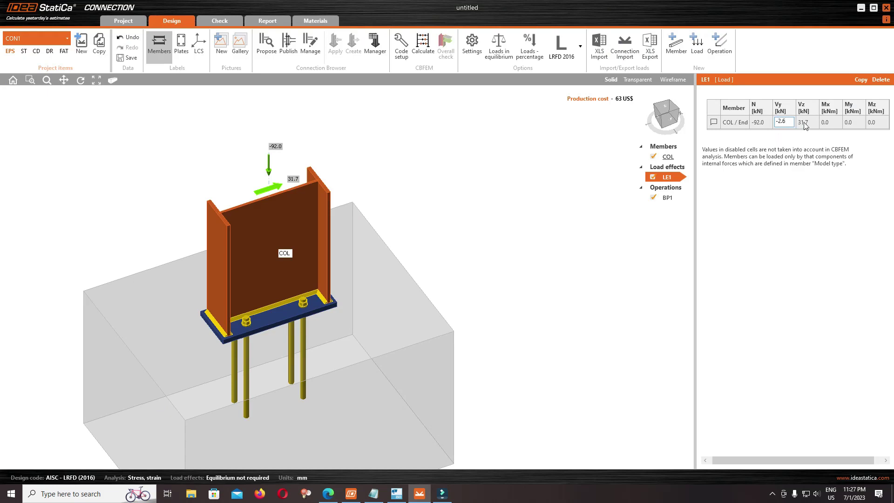
click(804, 122)
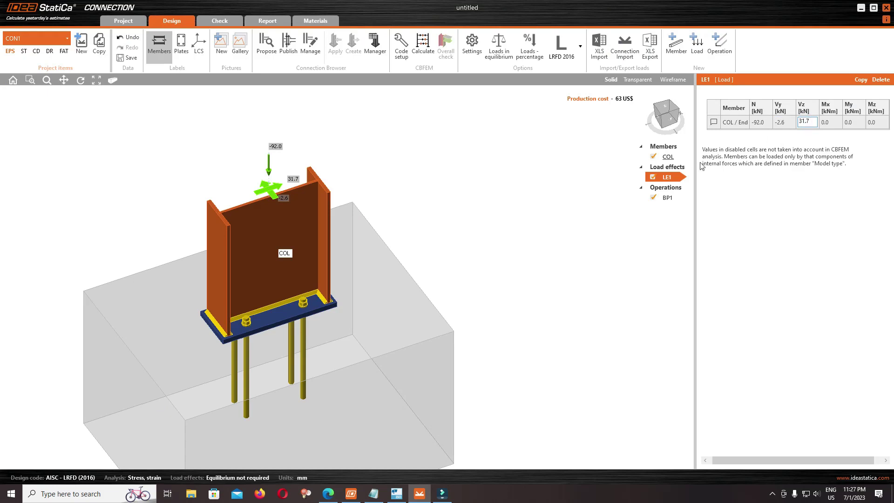
click(421, 44)
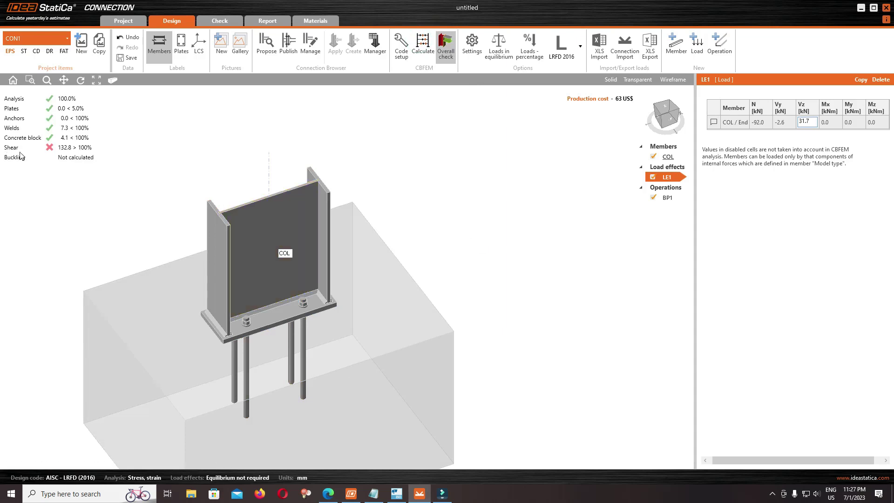
- Open the base plate operation BP1 and set its shear force transfer to Shear lug
drag(662, 119, 640, 144)
middle_drag(539, 293, 537, 200)
click(317, 249)
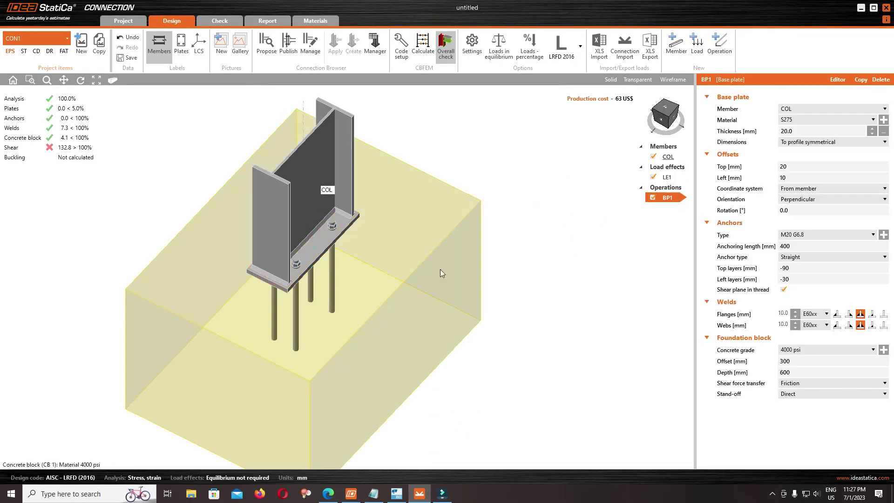
click(851, 382)
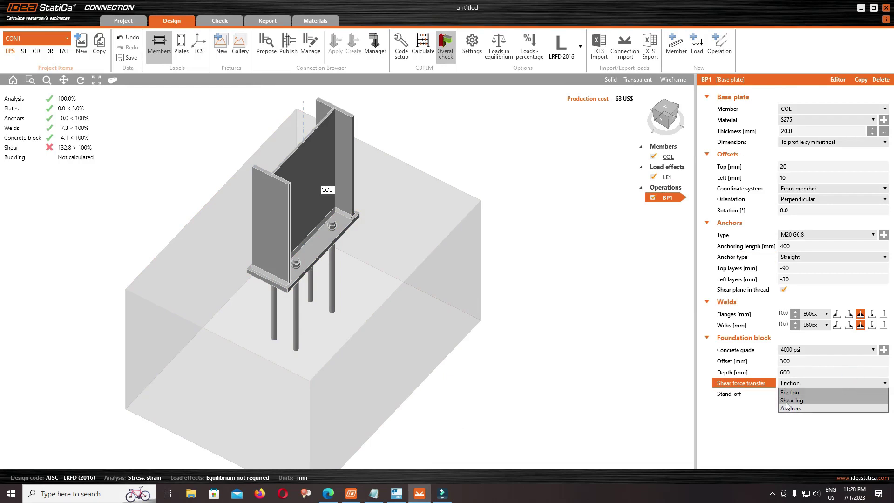
click(811, 402)
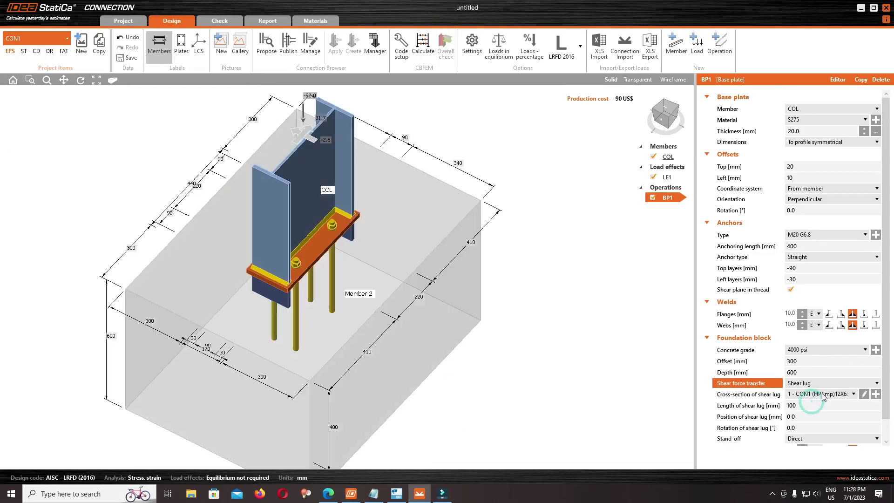
- Inspect the shear lug below the base plate, start a new rolled I cross-section for it and open the shape selection
click(662, 119)
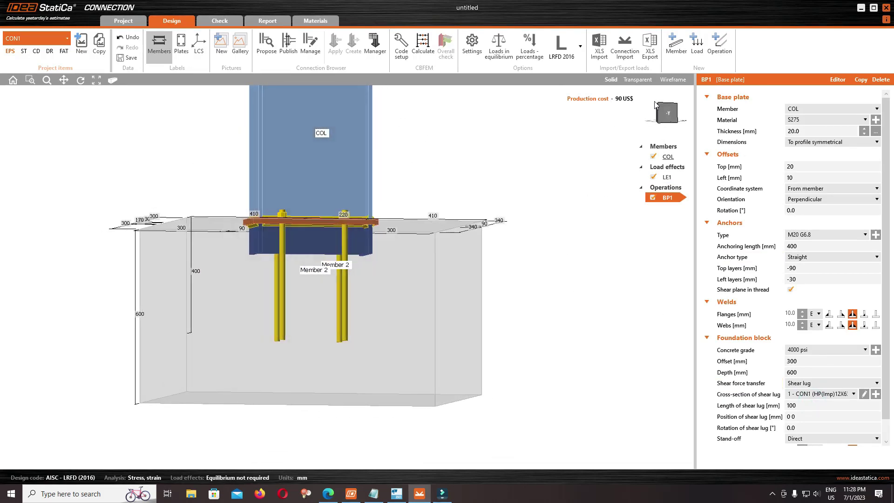
scroll(234, 208, up, 5)
scroll(275, 236, down, 3)
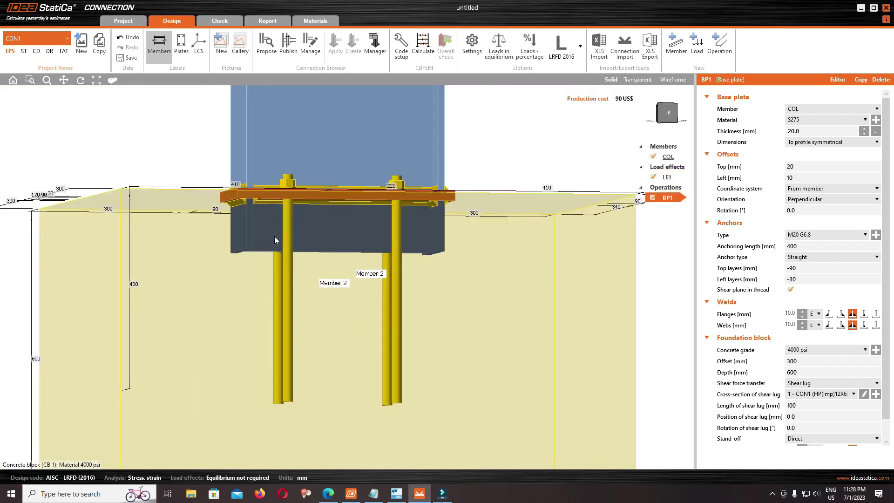
scroll(298, 230, up, 2)
scroll(299, 230, down, 5)
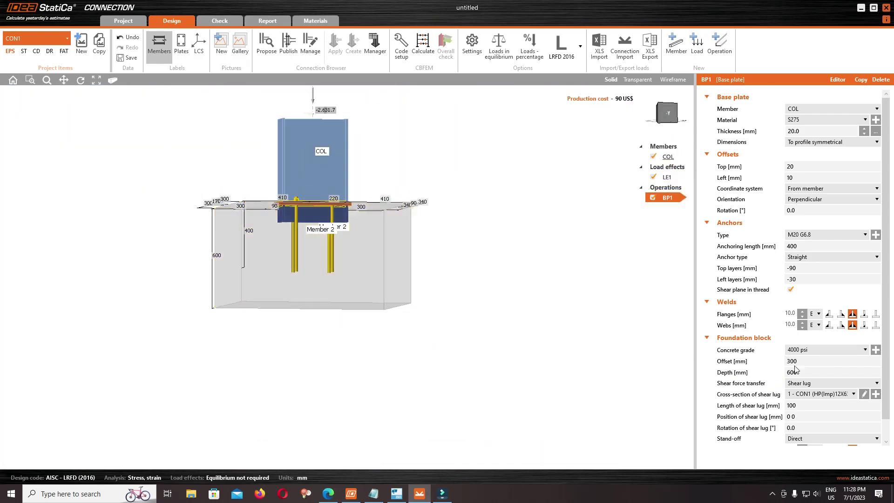
click(874, 394)
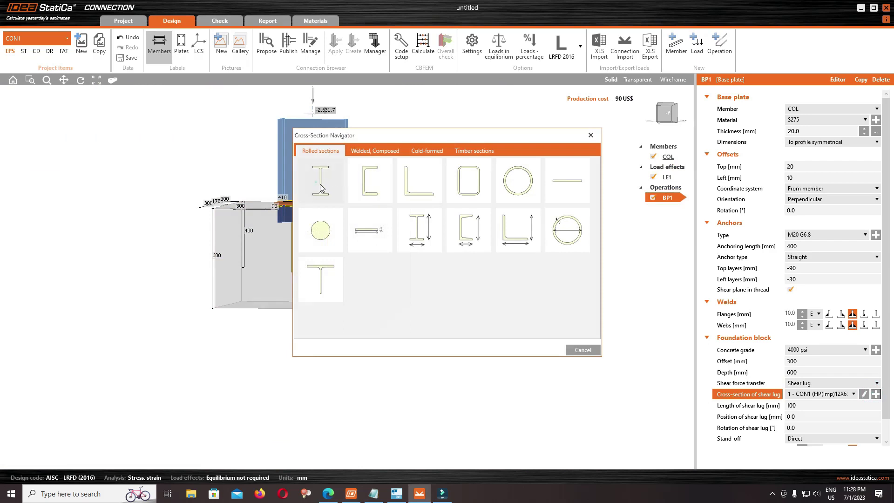
click(320, 183)
click(362, 174)
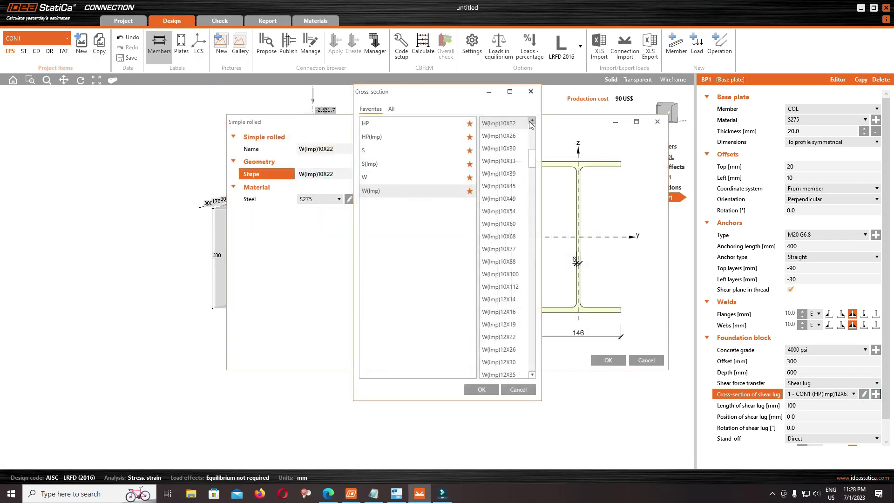
- Choose the HN100X50X5X7 profile from the full HN (China) series and assign it as the shear lug's cross-section
click(390, 109)
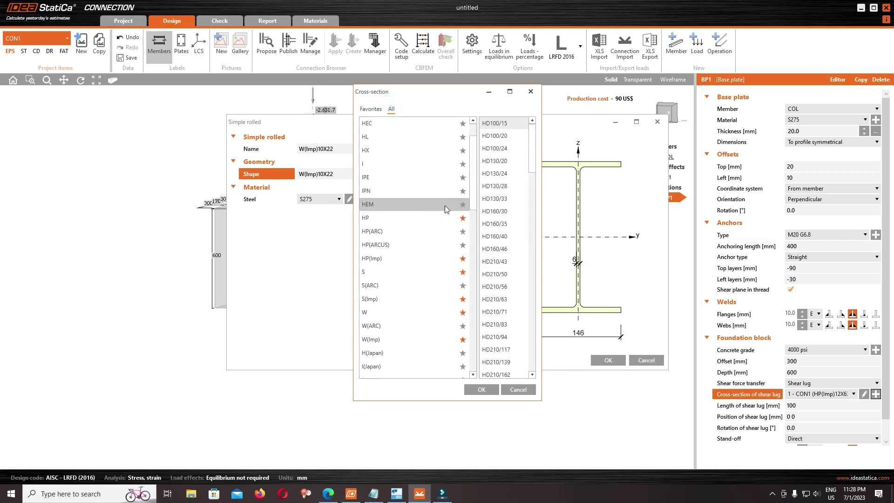
drag(472, 191, 463, 287)
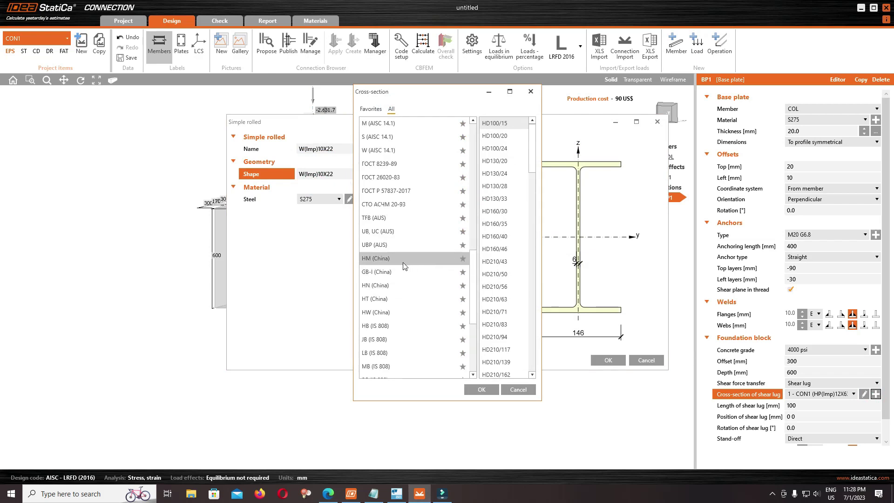
click(399, 285)
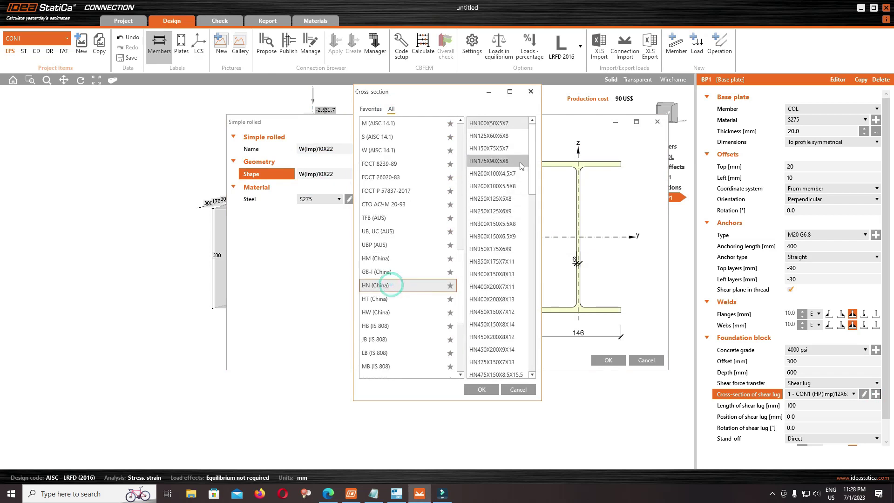
click(486, 135)
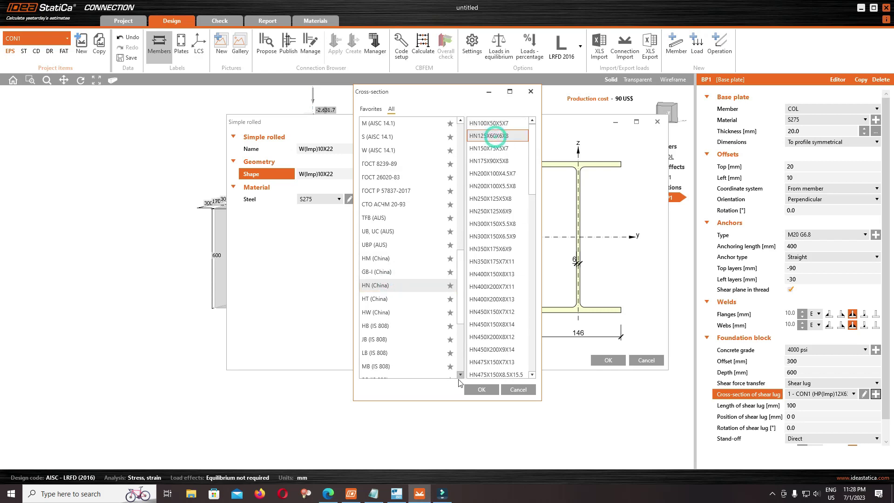
click(487, 123)
click(481, 390)
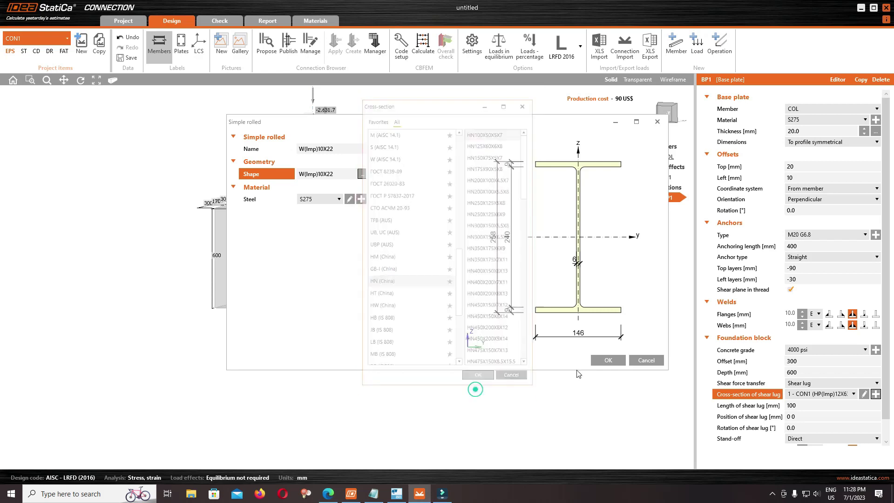
click(607, 360)
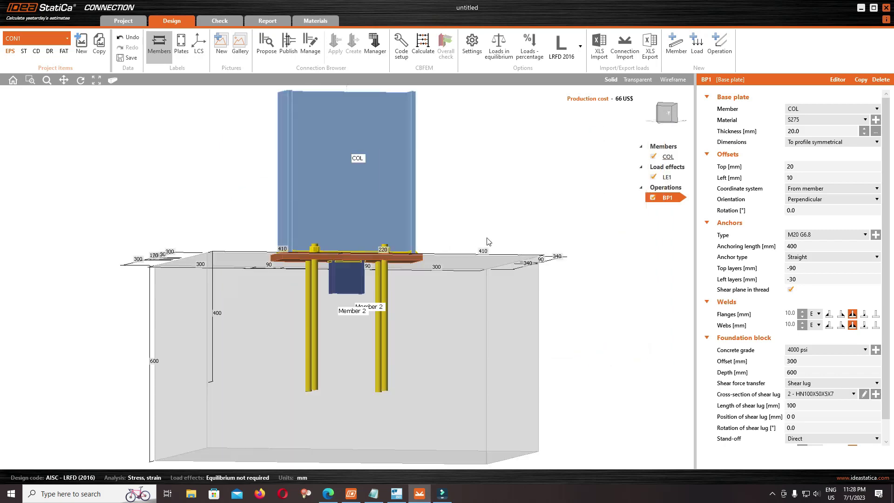
- Recalculate the connection with the shear lug and review the check results on the model
click(423, 44)
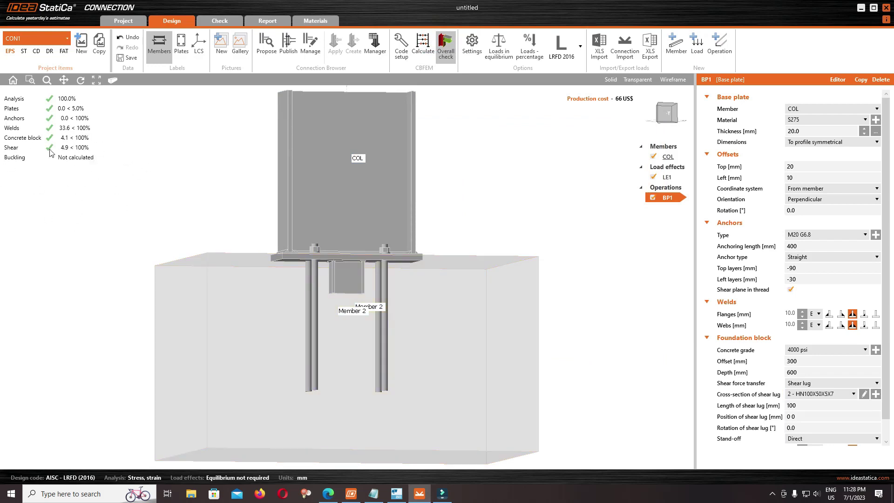
click(671, 122)
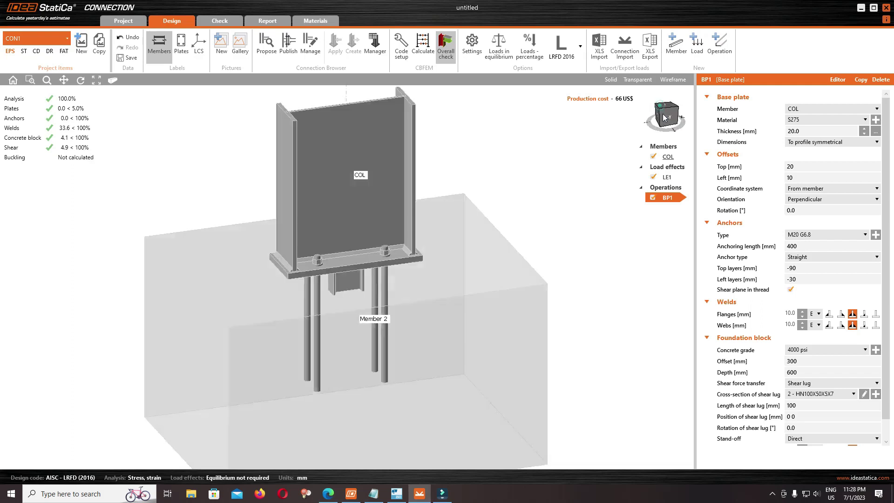
mouse_move(672, 122)
mouse_down()
mouse_move(667, 134)
mouse_move(670, 121)
mouse_up()
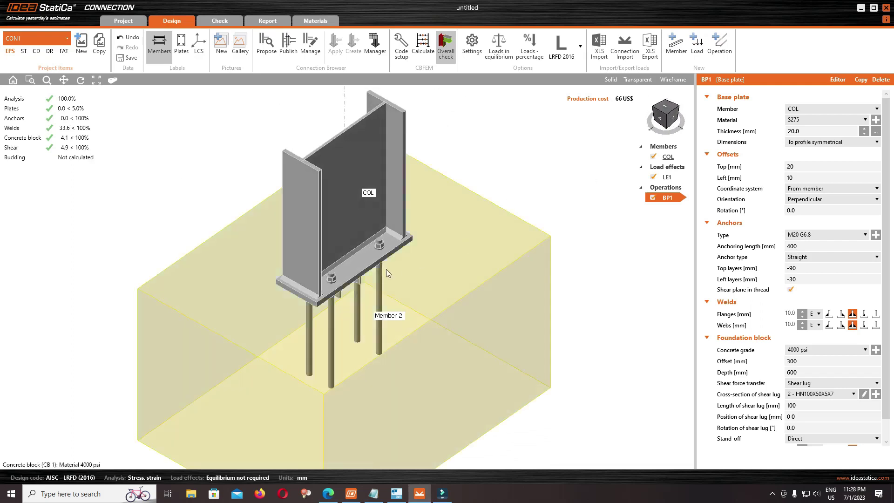
- Set the thickness of base plate BP1 to 10 mm
click(804, 166)
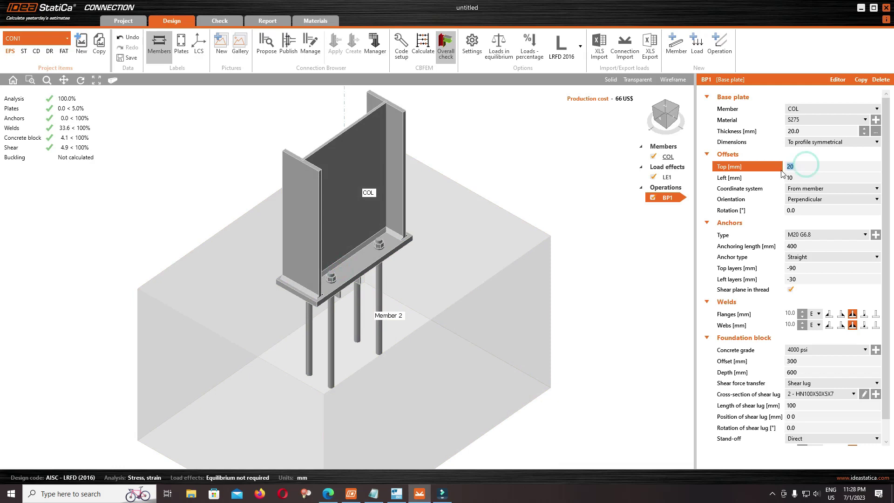
click(812, 131)
text(10)
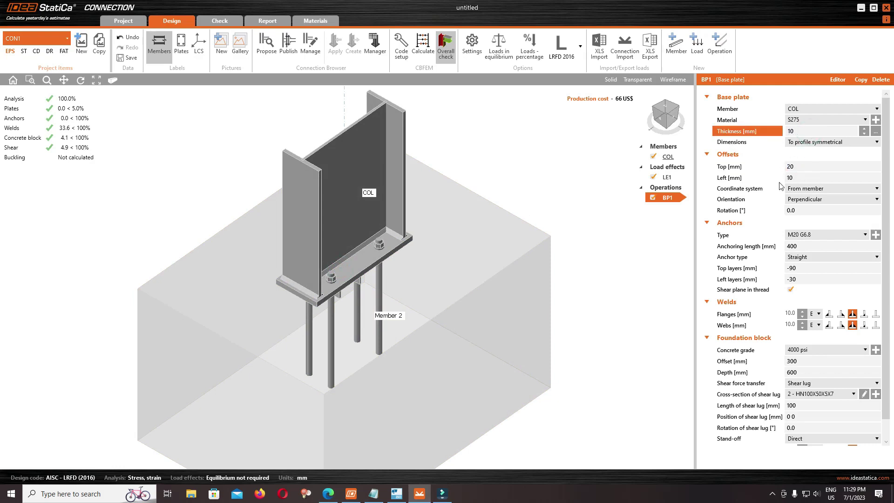
click(802, 178)
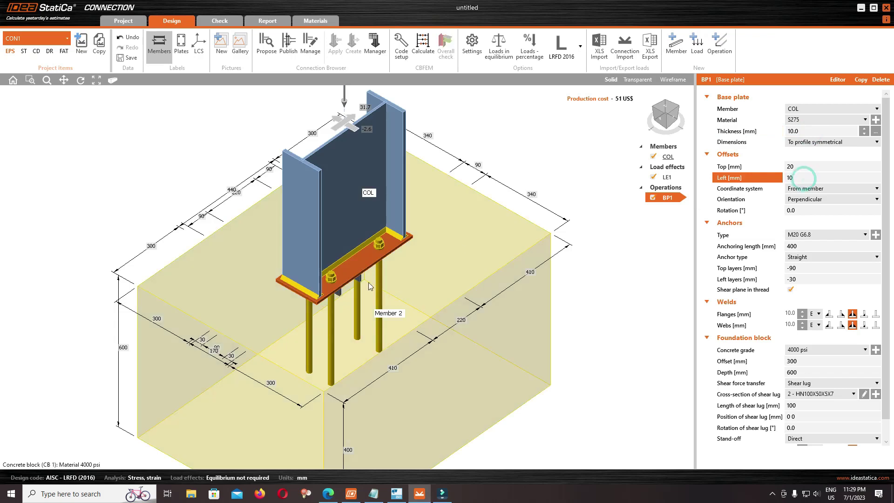
- Recalculate the connection with the thinner base plate and examine the shear lug and anchors beneath it
scroll(388, 210, down, 2)
scroll(398, 261, up, 4)
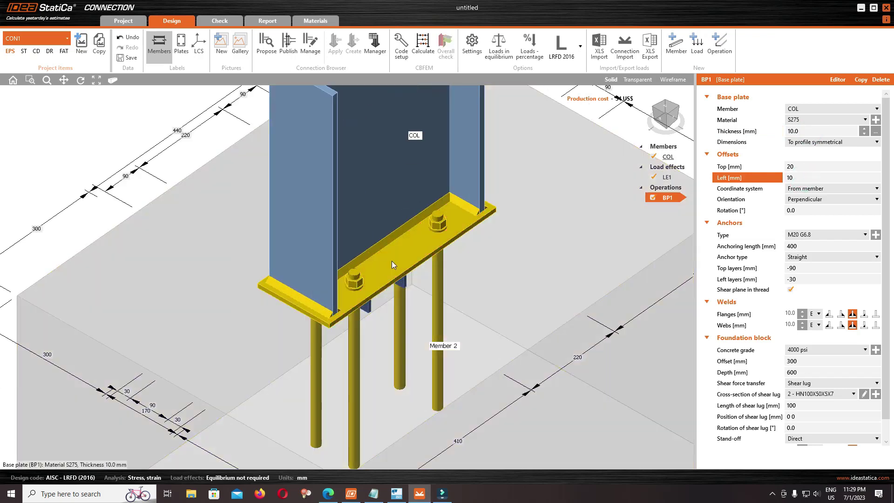
scroll(399, 288, down, 1)
click(422, 44)
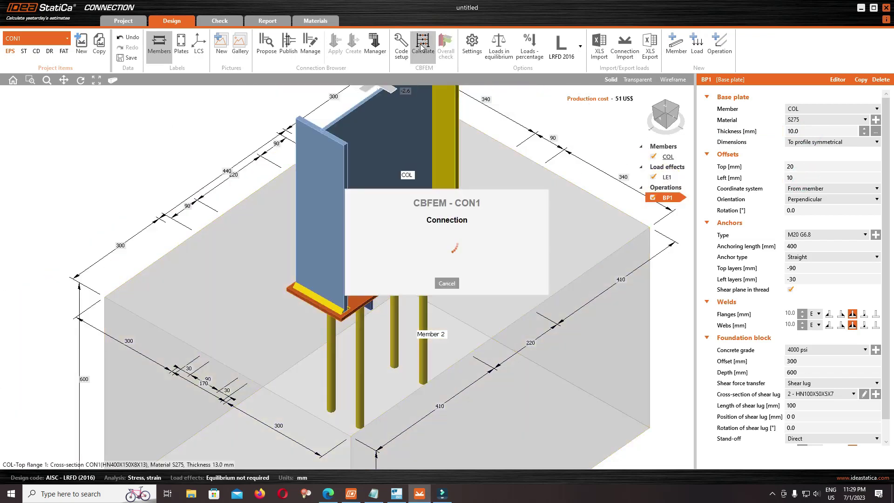
scroll(502, 229, down, 2)
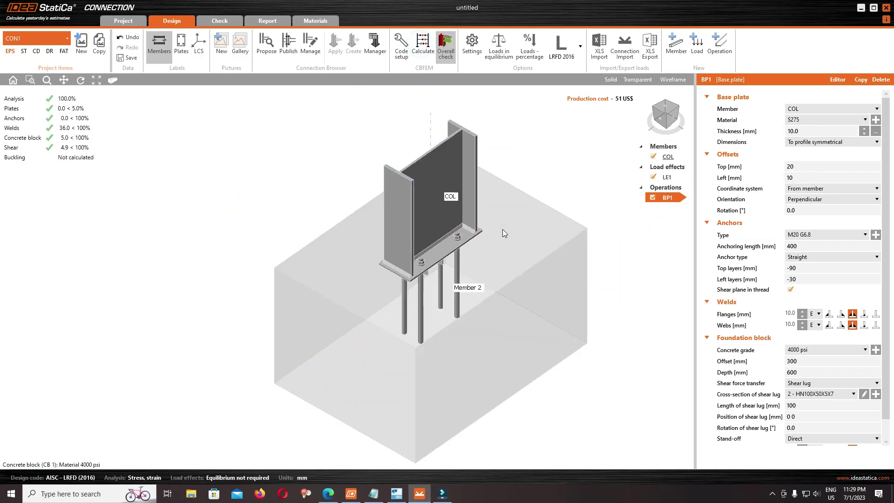
drag(663, 118, 549, 203)
scroll(446, 231, up, 4)
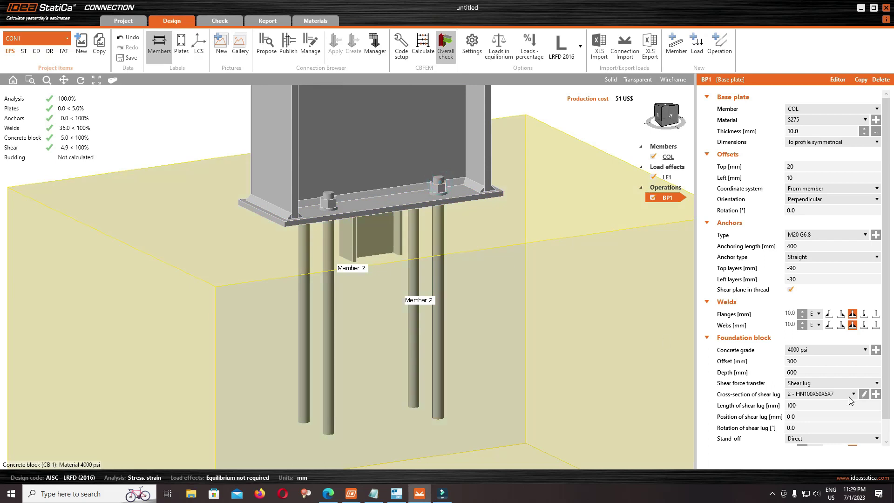
- Set the foundation block's shear force transfer to Anchors, keeping the Direct stand-off and the M20 G6.8 anchor type
click(841, 382)
click(827, 406)
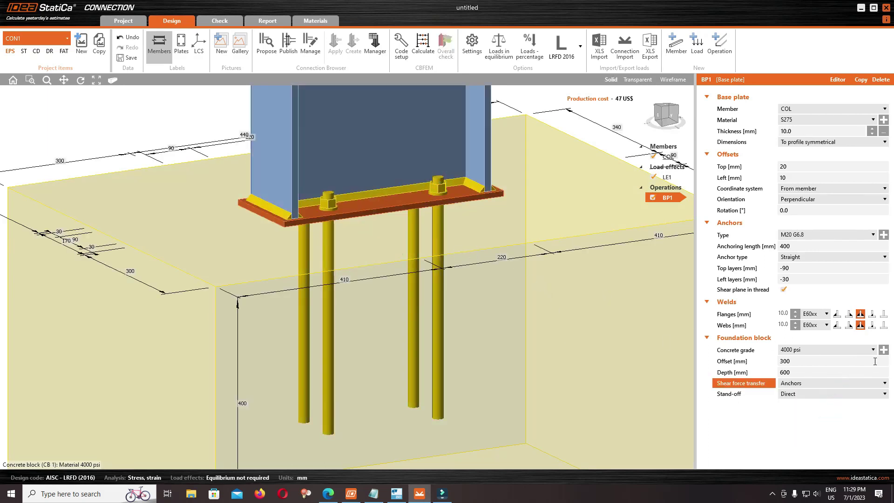
click(837, 393)
click(840, 398)
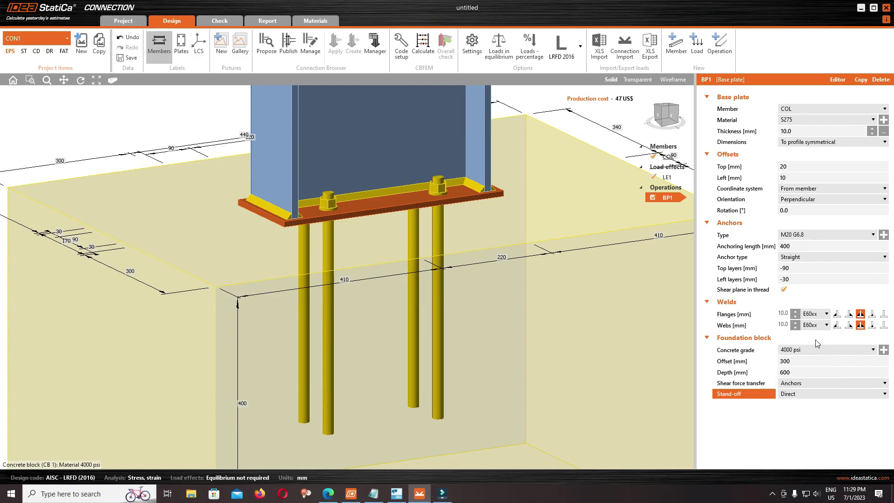
click(883, 234)
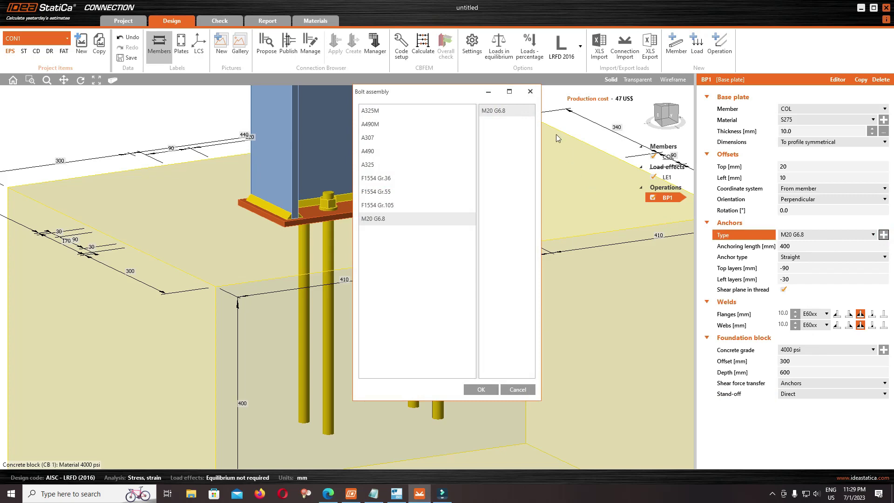
click(530, 91)
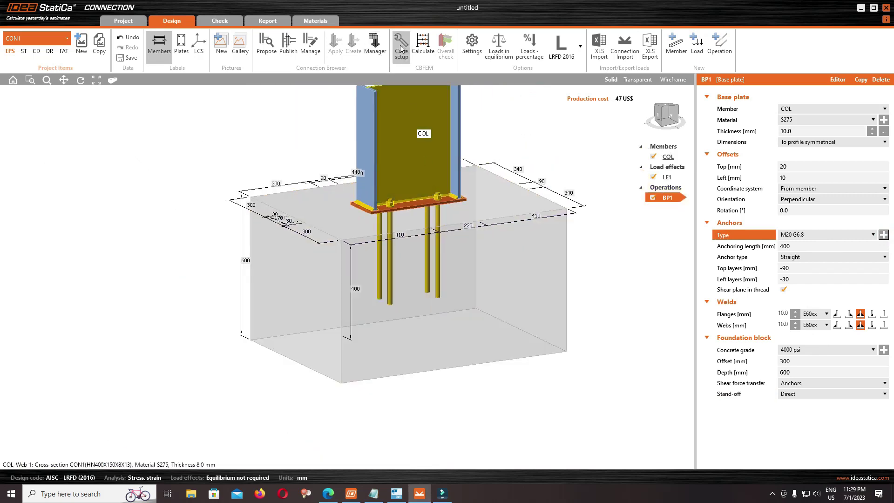
- Recalculate the connection with shear transferred by anchors and review the overall check on the column, base plate and anchors
click(661, 104)
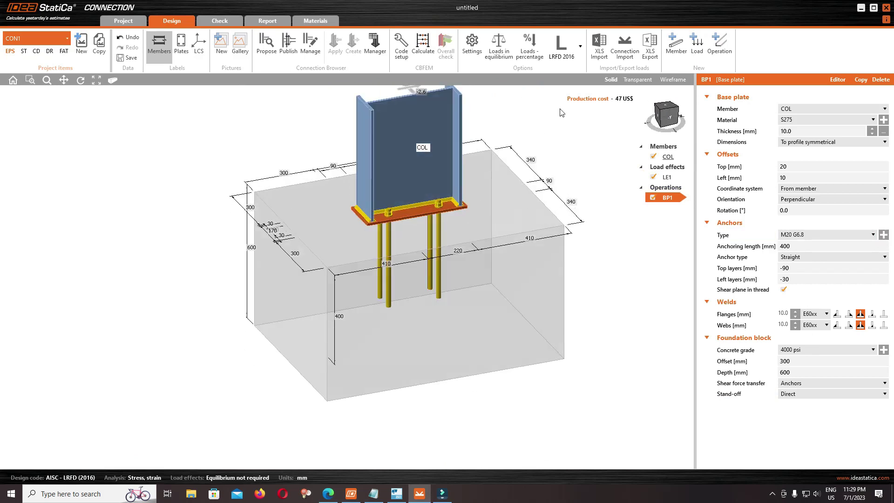
click(423, 44)
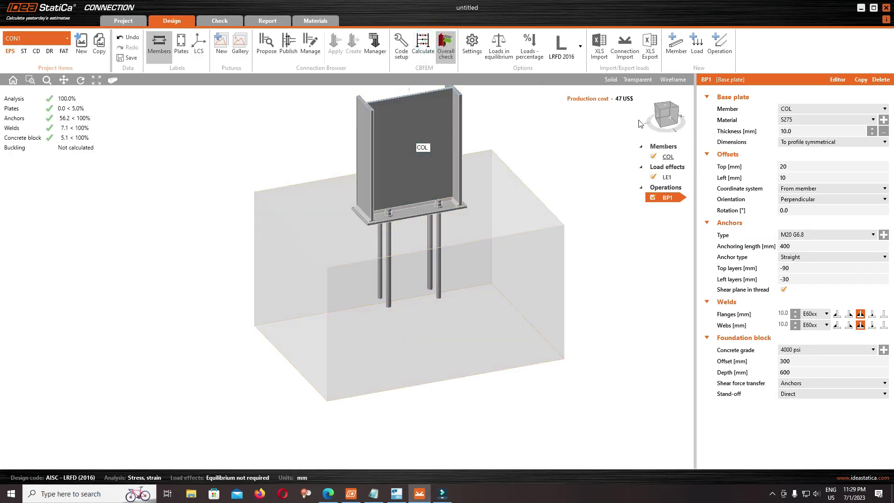
click(668, 107)
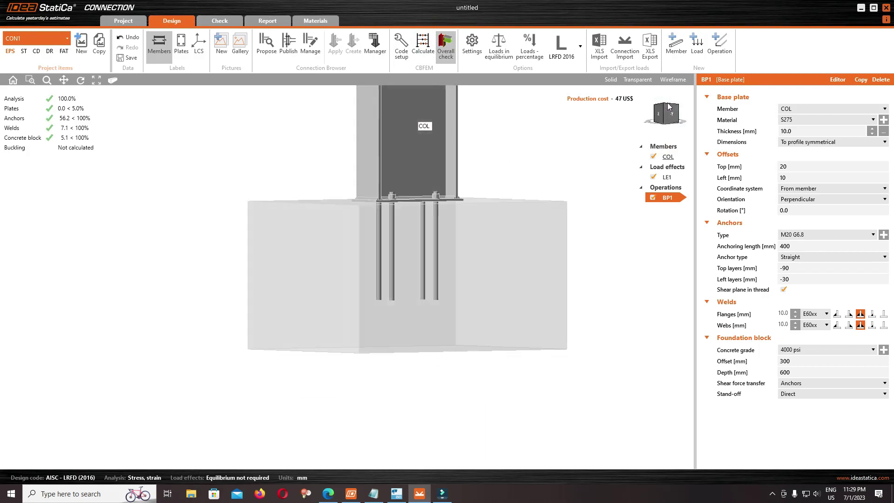
click(663, 115)
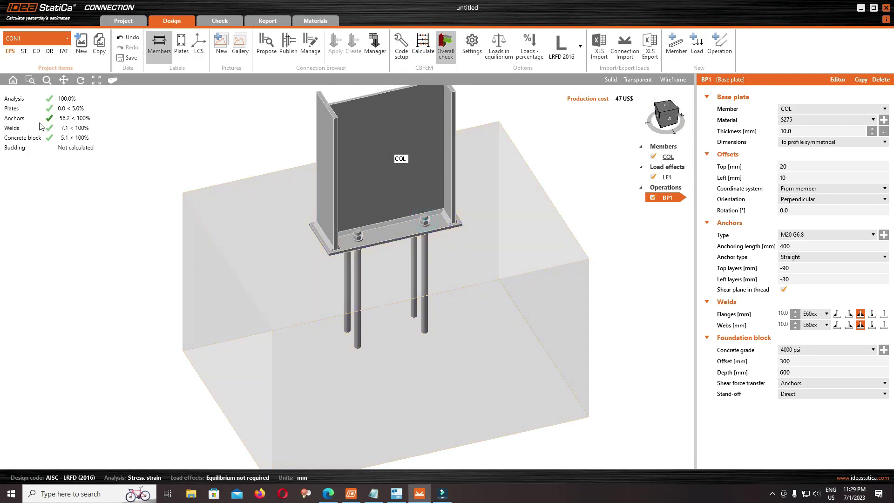
scroll(549, 223, down, 3)
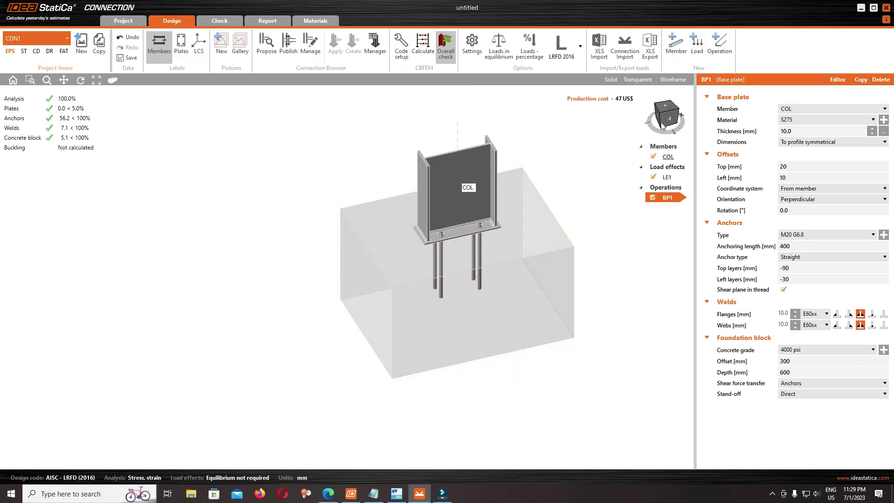
click(666, 117)
drag(710, 116, 664, 127)
middle_drag(597, 176, 534, 192)
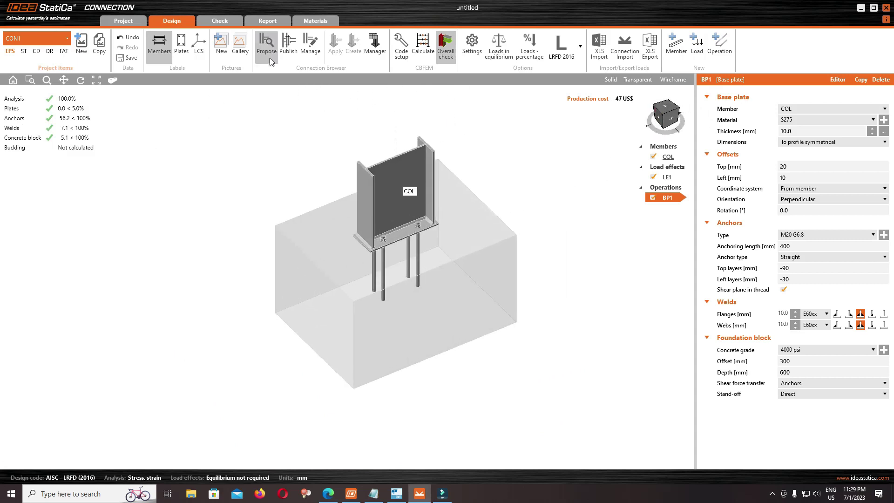
- Examine the strain check, concrete check, equivalent stress, plastic strain, concrete stress and mesh results of the connection
click(218, 21)
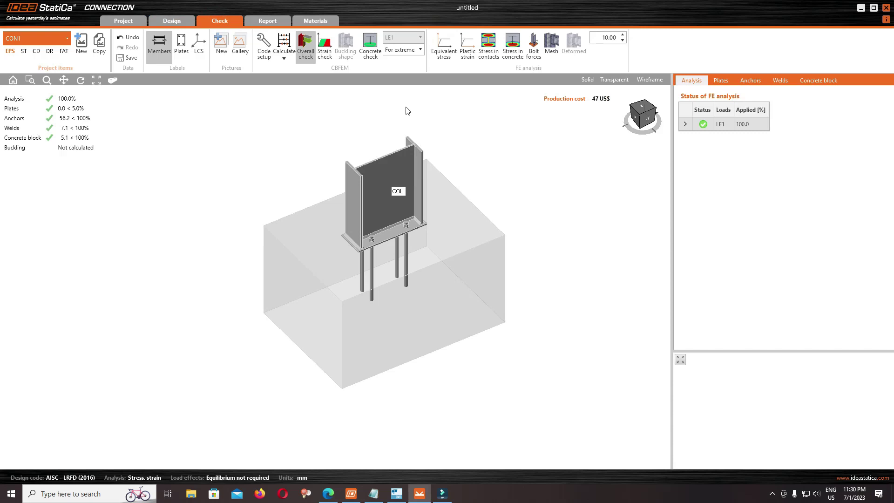
click(325, 51)
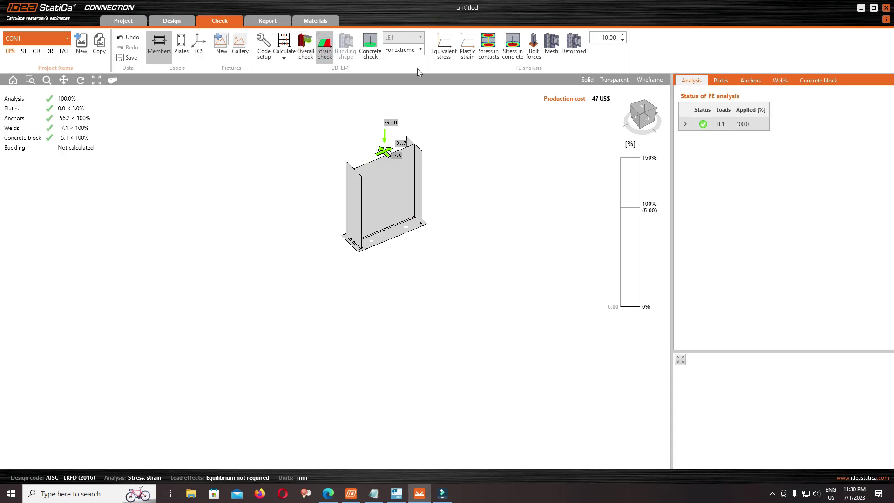
click(373, 41)
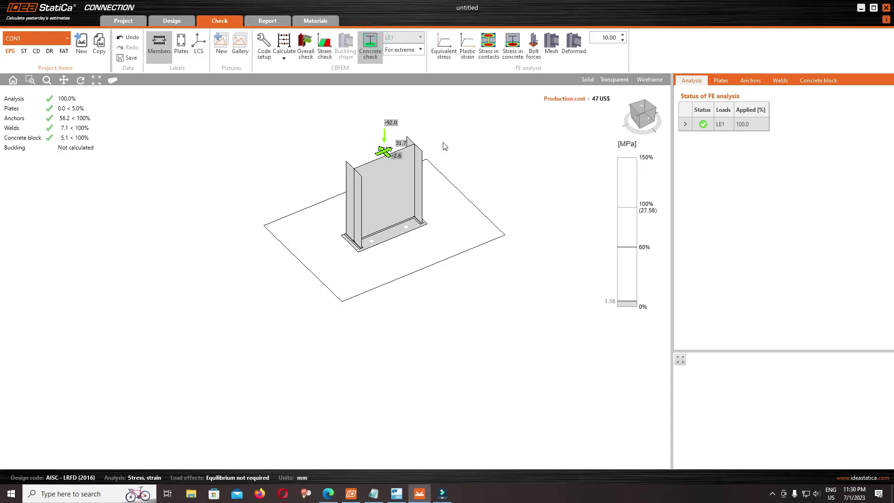
click(442, 49)
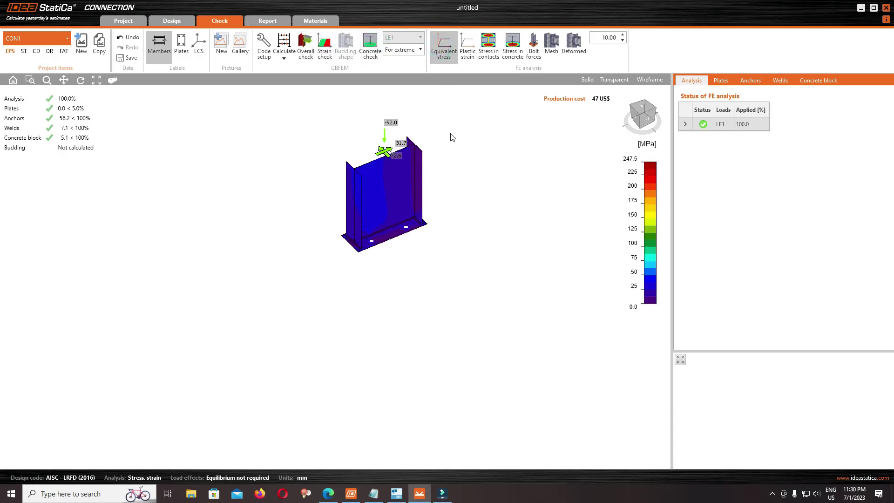
click(467, 47)
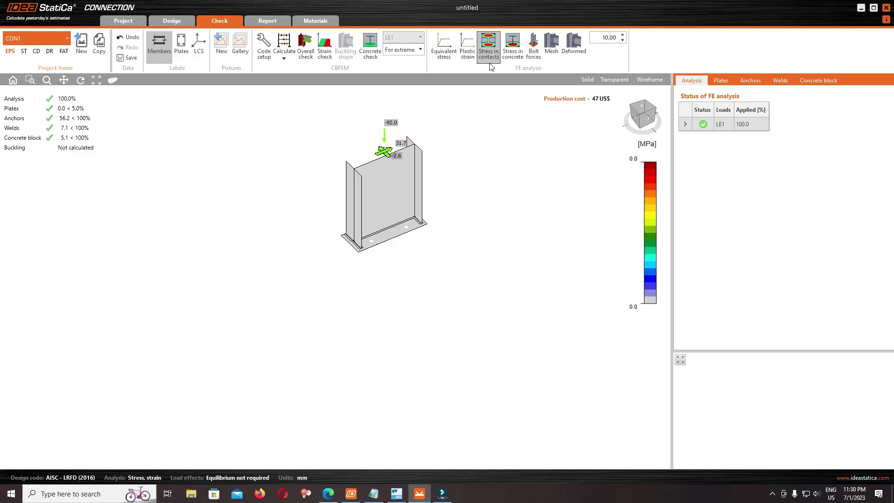
click(511, 41)
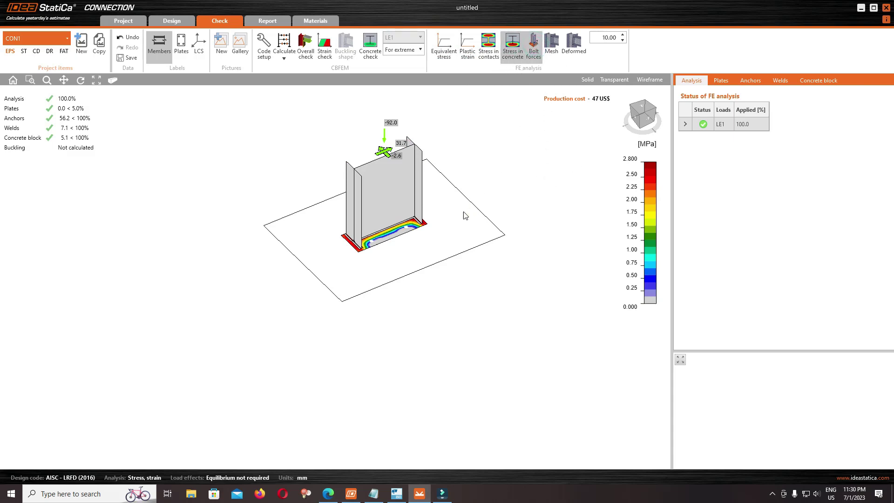
click(548, 43)
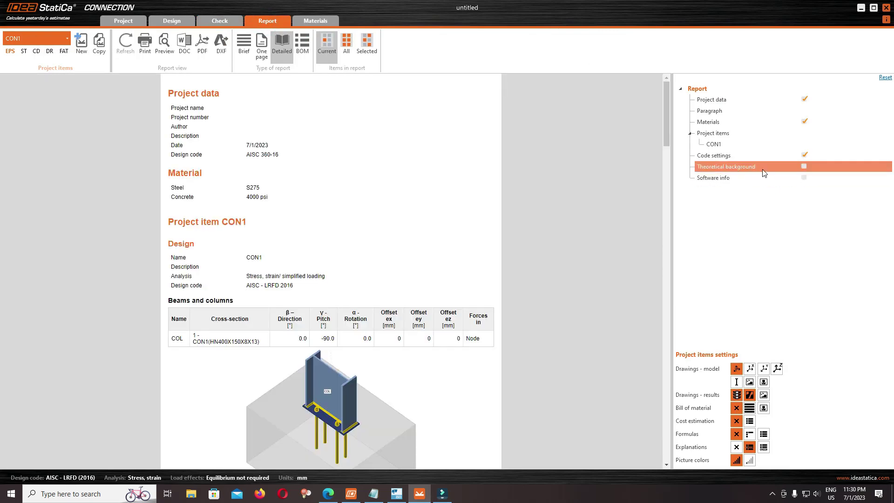
- Include the theoretical background and the cross-section drawings in the detailed report of CON1
click(804, 166)
click(735, 382)
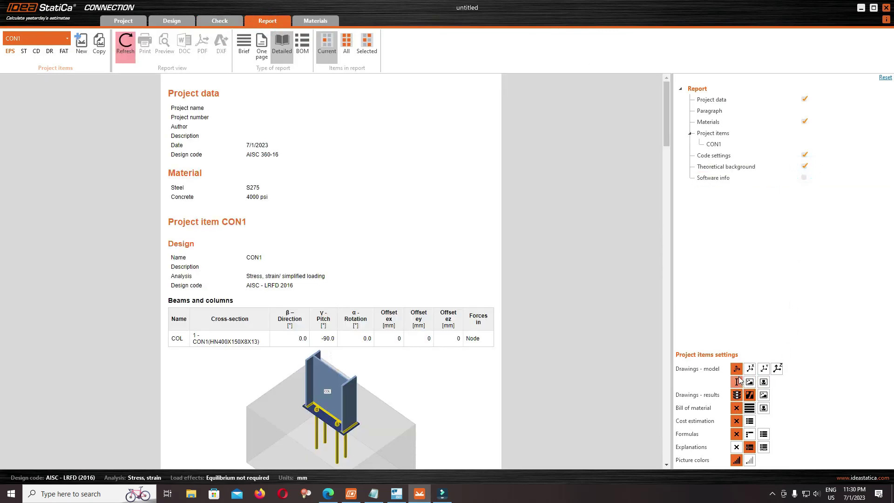
- Read through the report's load effects, foundation block, check summary, equivalent stress and anchor tables
scroll(472, 198, down, 8)
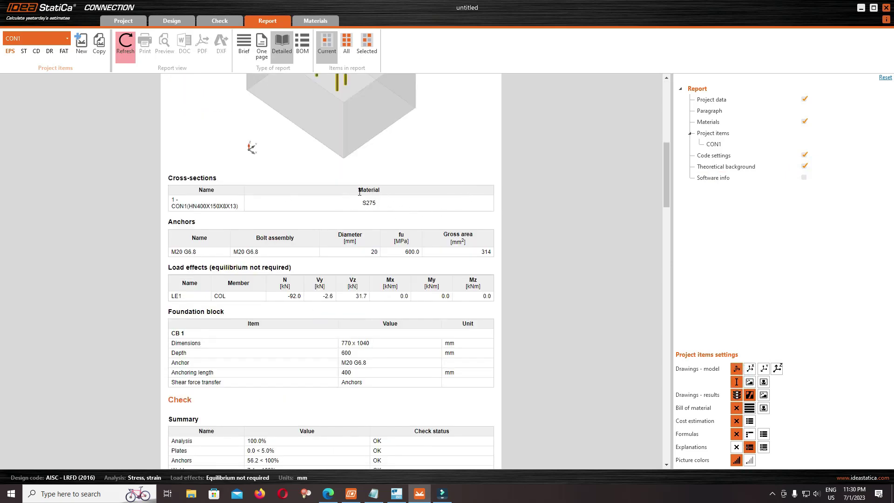
scroll(384, 207, down, 1)
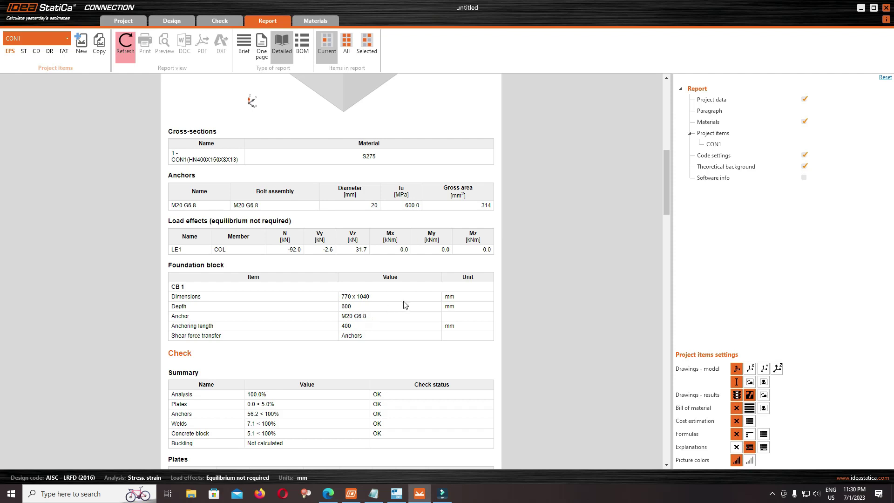
click(405, 207)
scroll(435, 277, down, 10)
scroll(341, 146, down, 5)
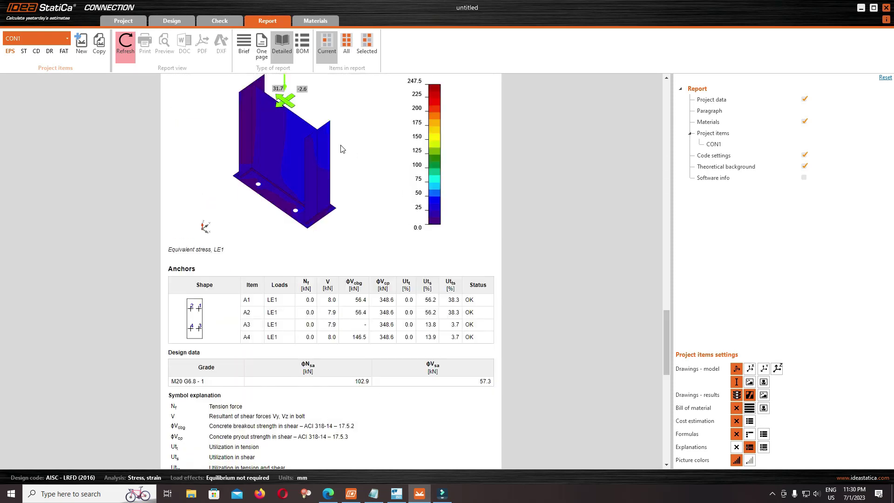
scroll(342, 146, up, 8)
- Regenerate the detailed report with the changed contents and look through its check results
click(125, 44)
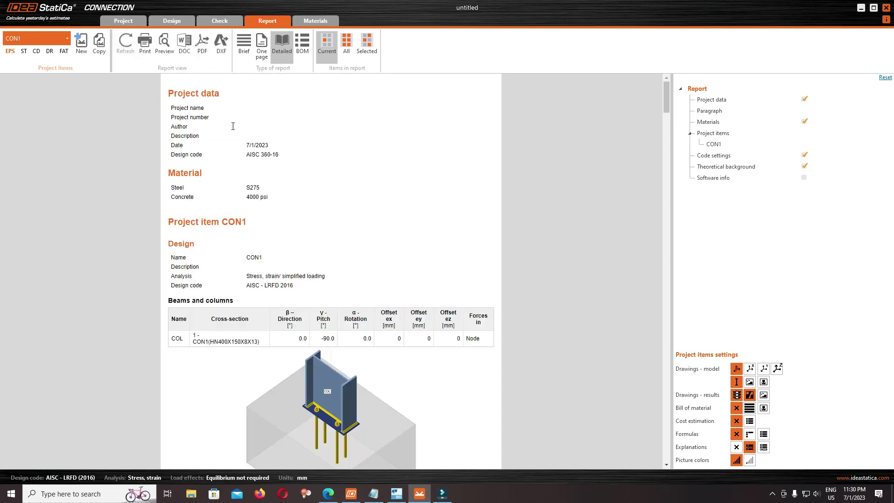
scroll(401, 201, down, 15)
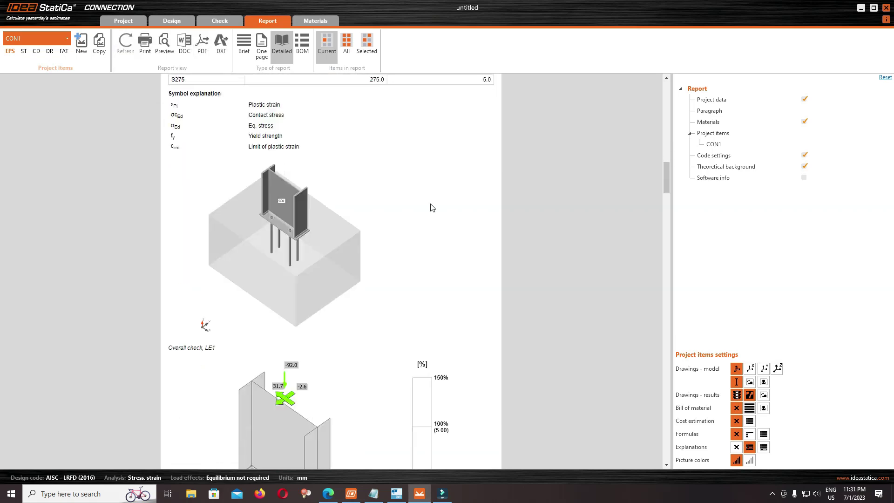
scroll(250, 194, up, 15)
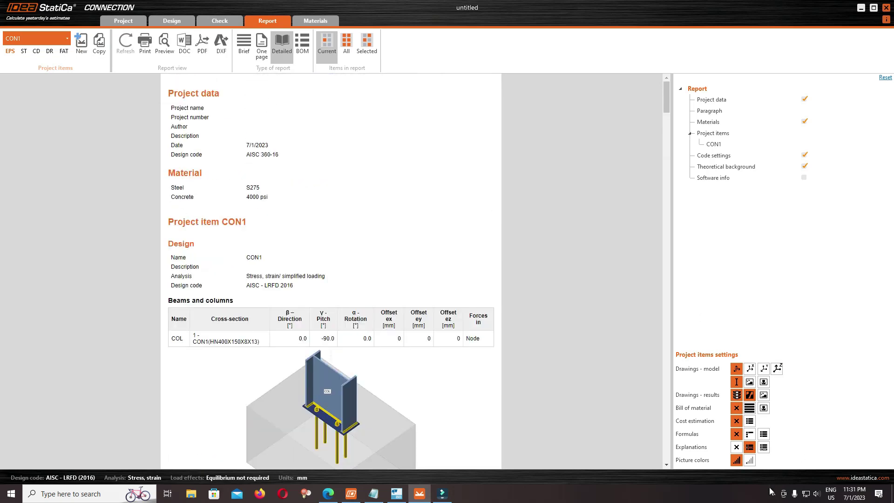
click(772, 494)
right_click(775, 457)
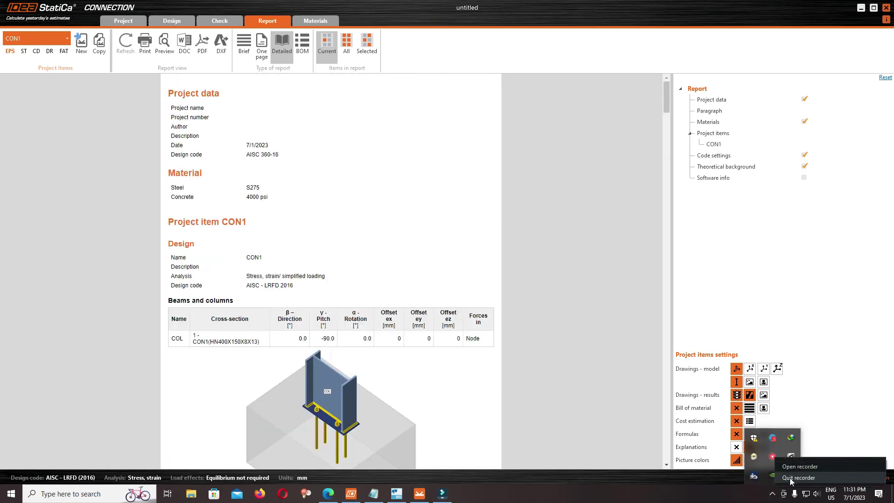